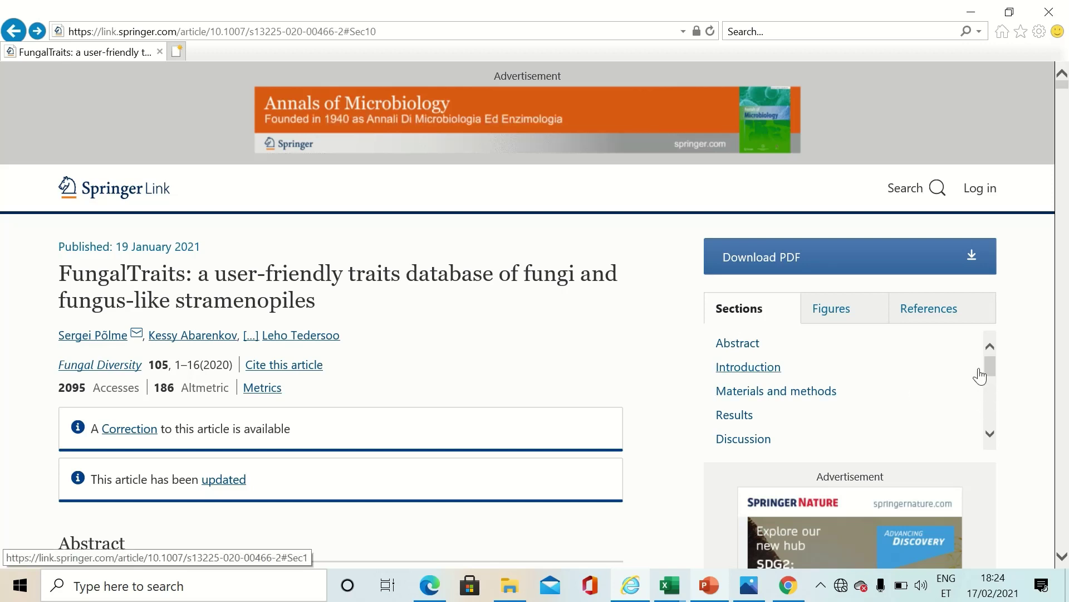
Jump to the article's Supplementary Information and open Table S1 (genera traits) and Table S2 (sequence traits).
scroll(980, 376, down, 5)
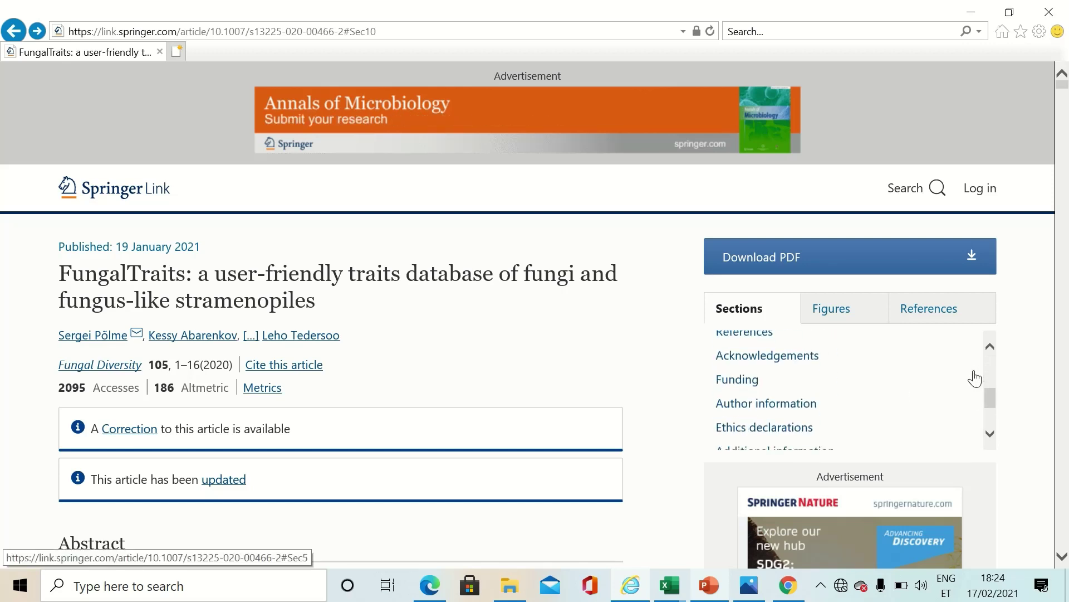
scroll(974, 378, down, 3)
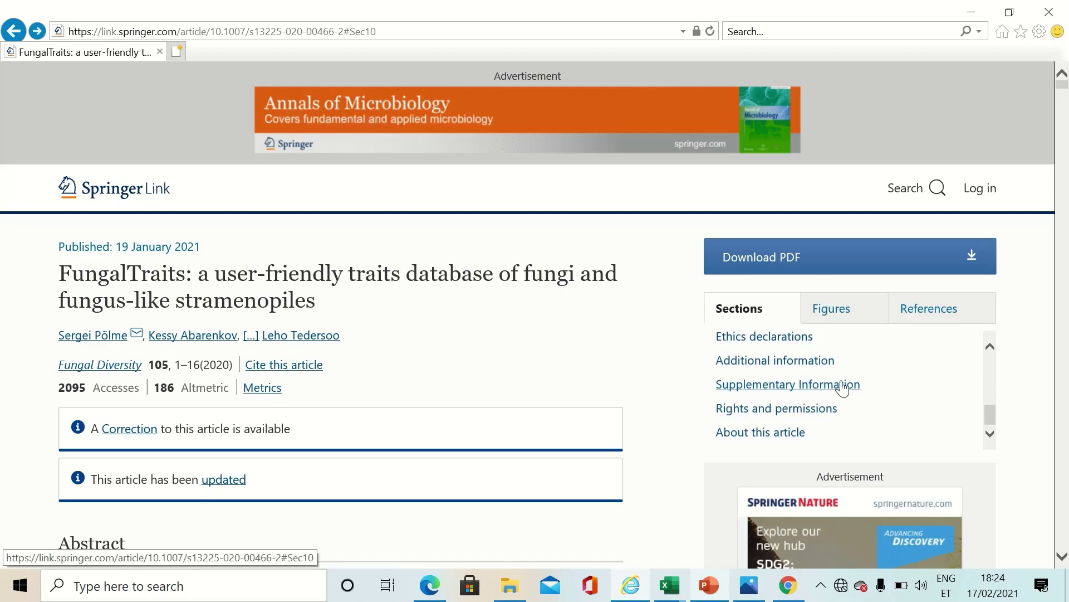
click(842, 385)
scroll(617, 336, down, 3)
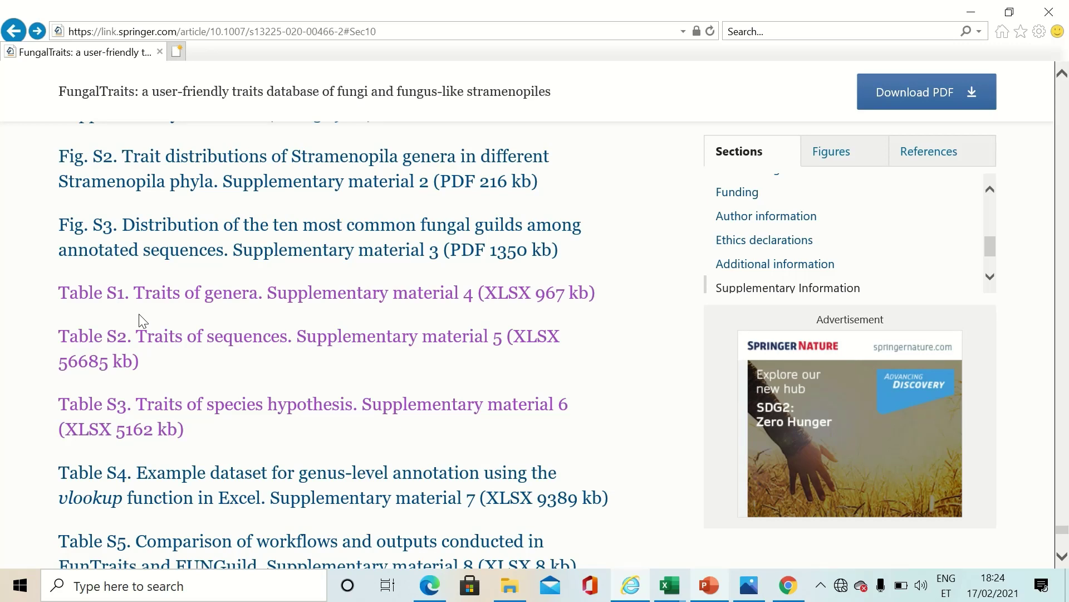
click(166, 303)
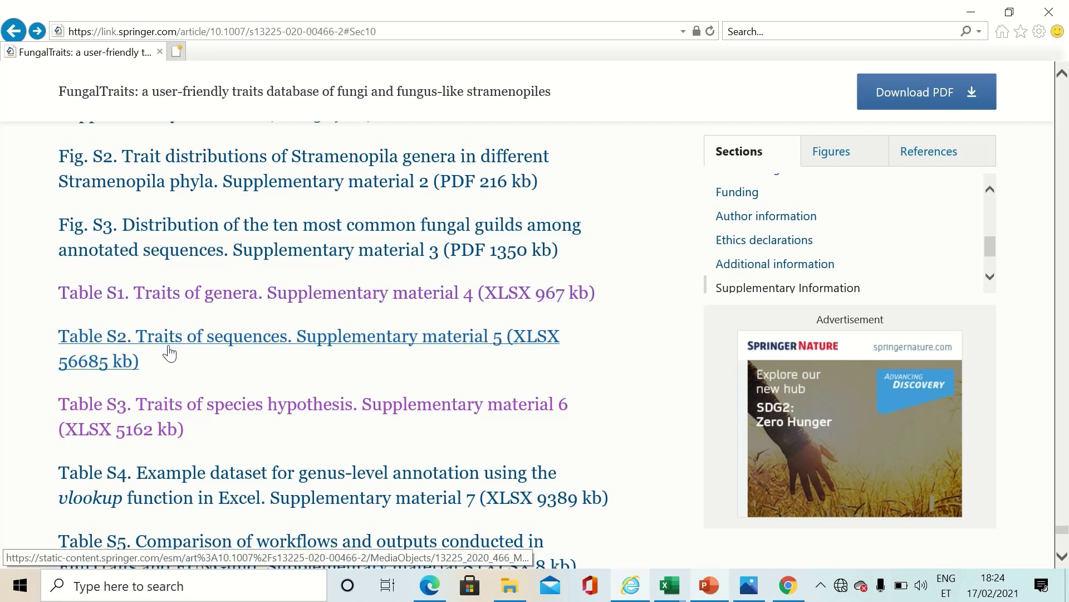
click(190, 354)
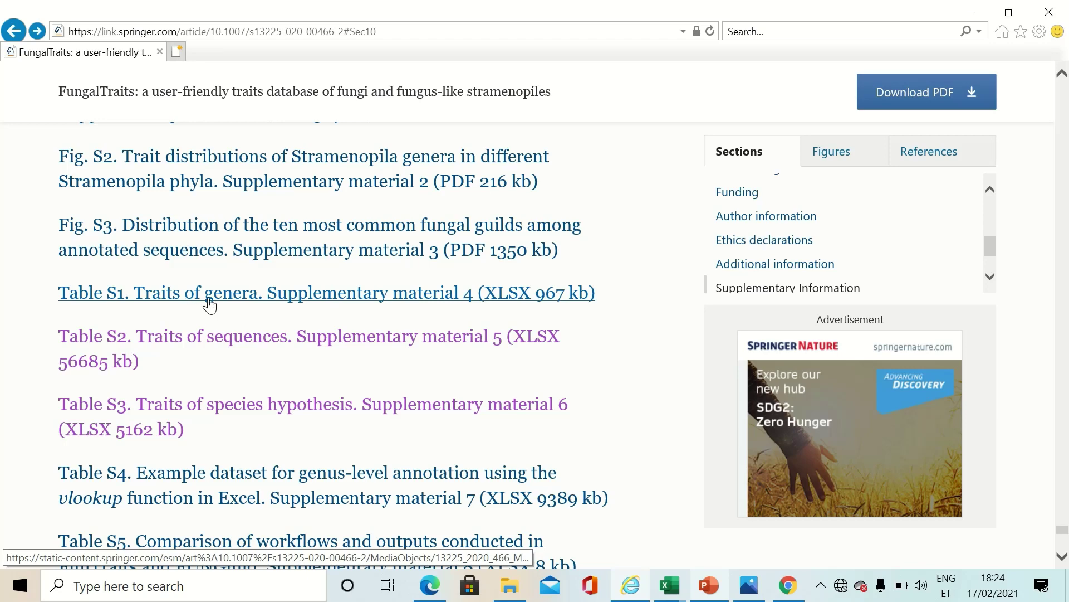
Bring the genus traits workbook 13225_2020_466_MOESM4_ESM to the front in Excel.
click(359, 302)
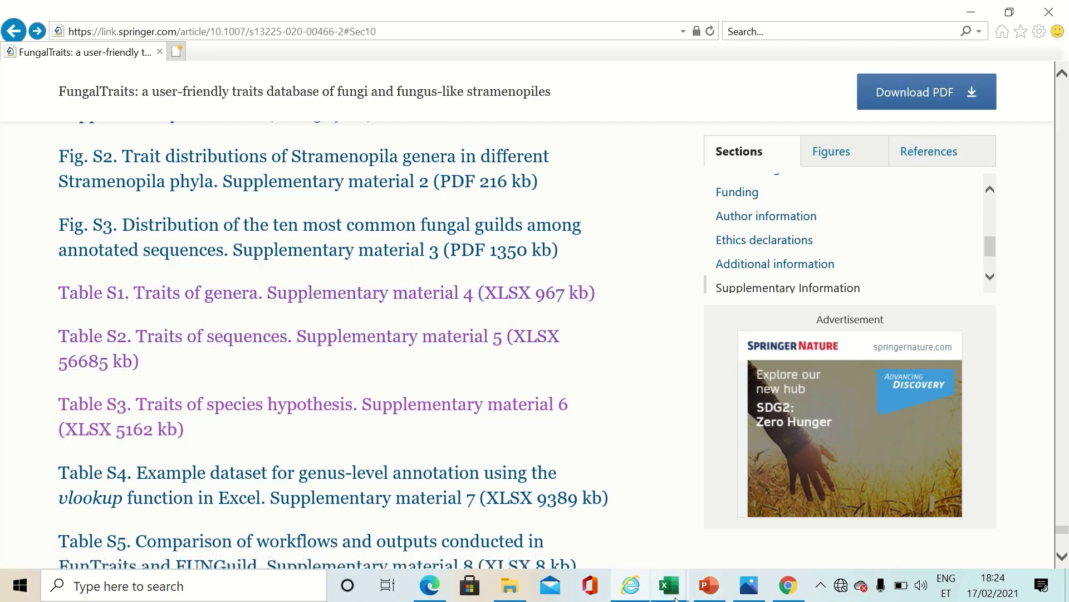
mouse_move(675, 598)
click(681, 522)
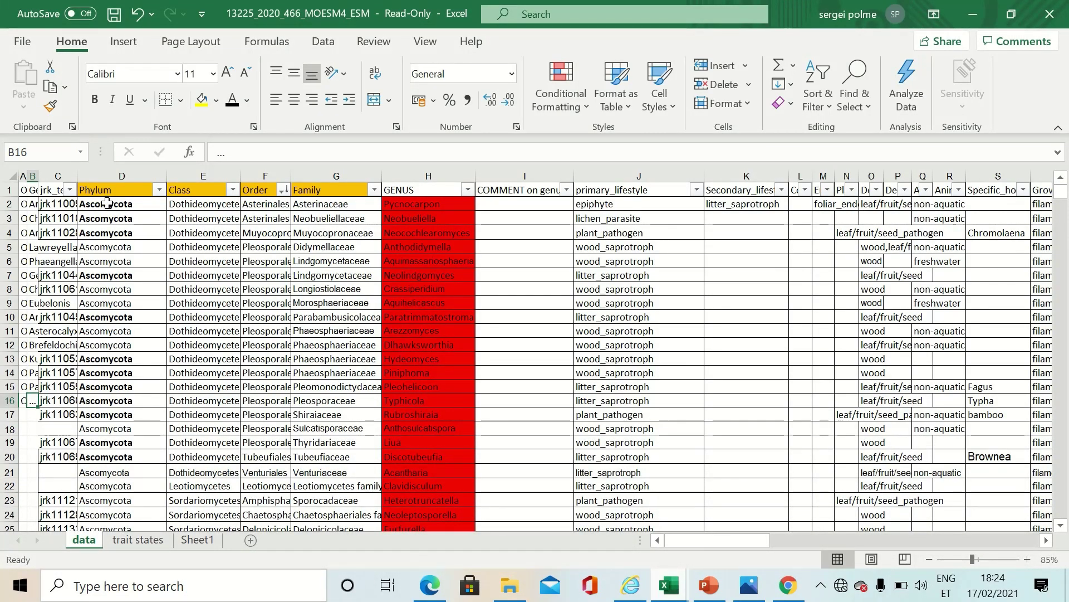
Review the first genus row (Pycnocarpon, its phylum and primary lifestyle), then view the trait states sheet.
drag(111, 204, 328, 206)
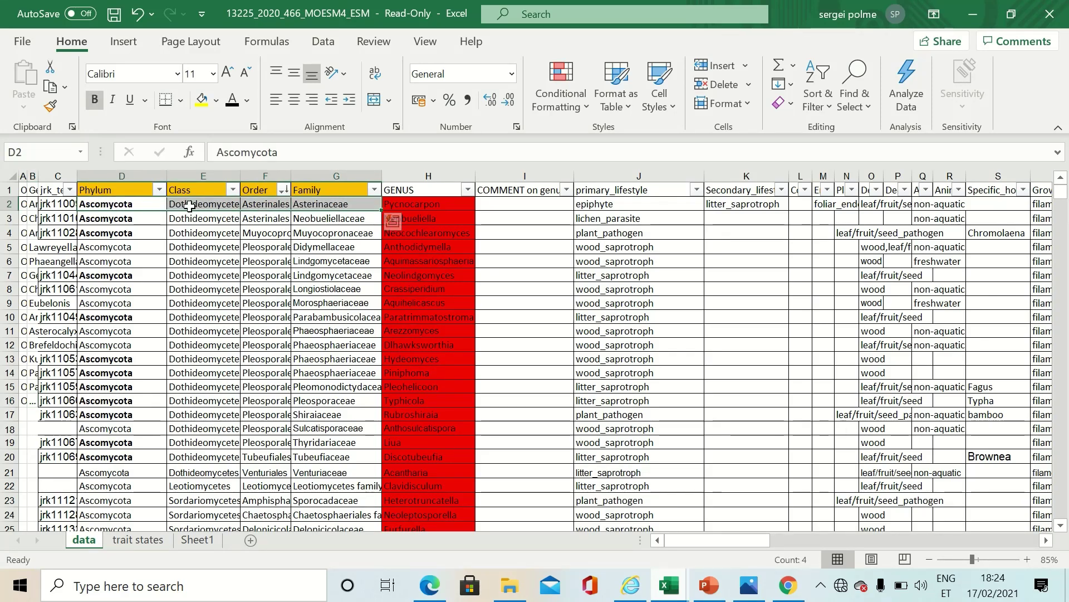
click(409, 207)
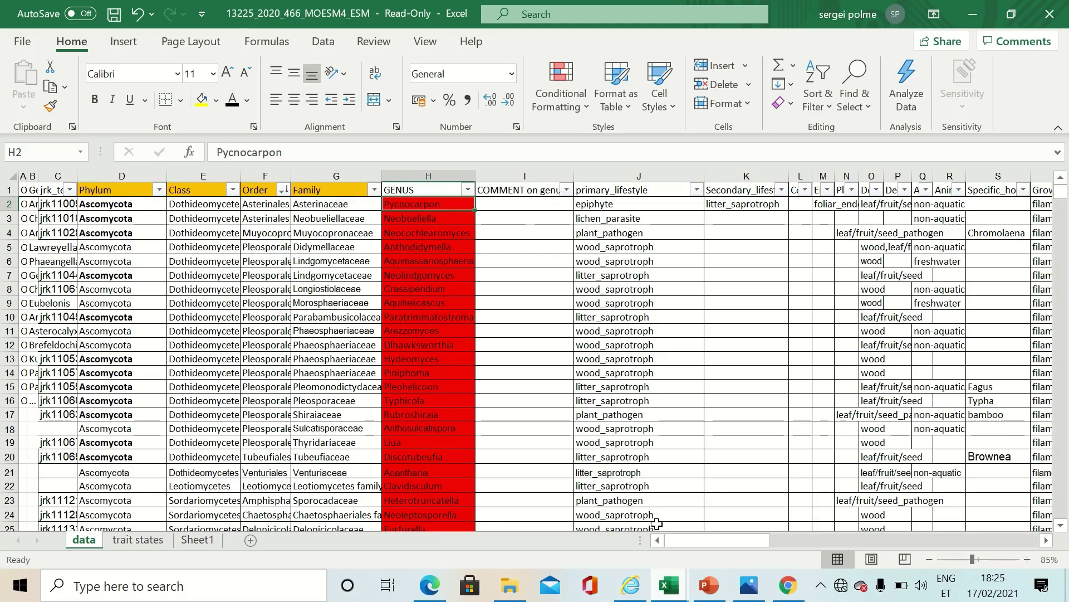
mouse_move(693, 541)
mouse_down()
mouse_move(767, 543)
mouse_move(705, 537)
mouse_up()
click(582, 209)
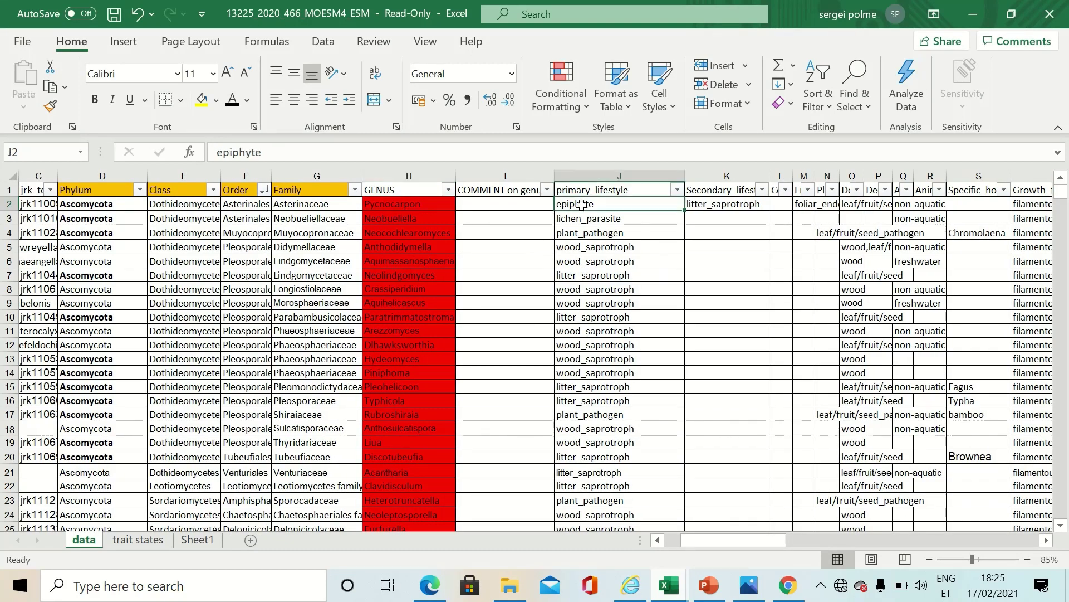
click(145, 540)
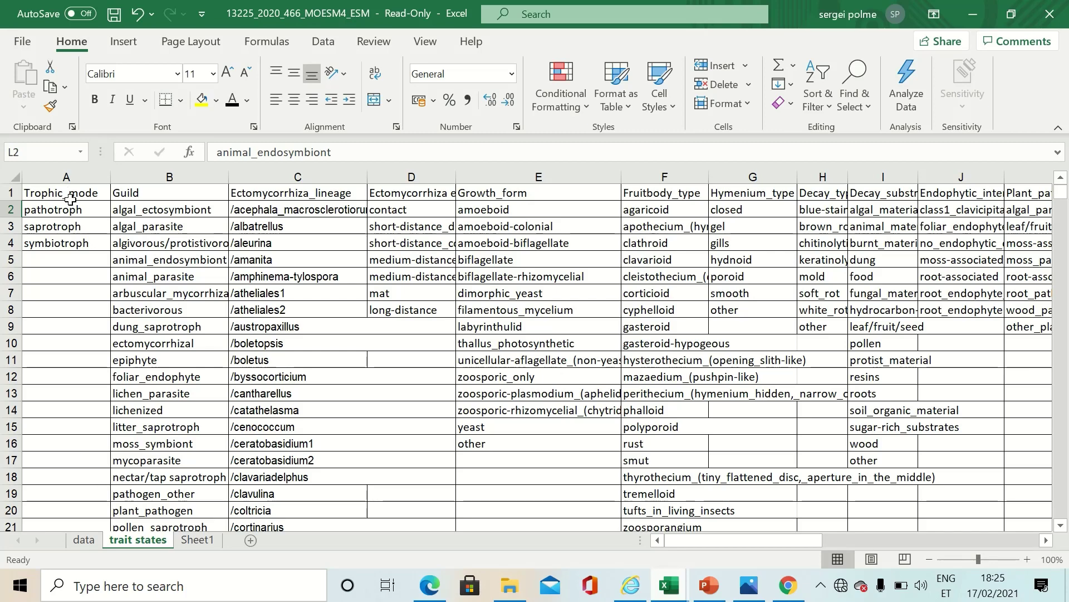
Look over the Trophic_mode and Guild categories on trait states, then return to the data sheet.
drag(67, 193, 803, 193)
drag(791, 543, 696, 536)
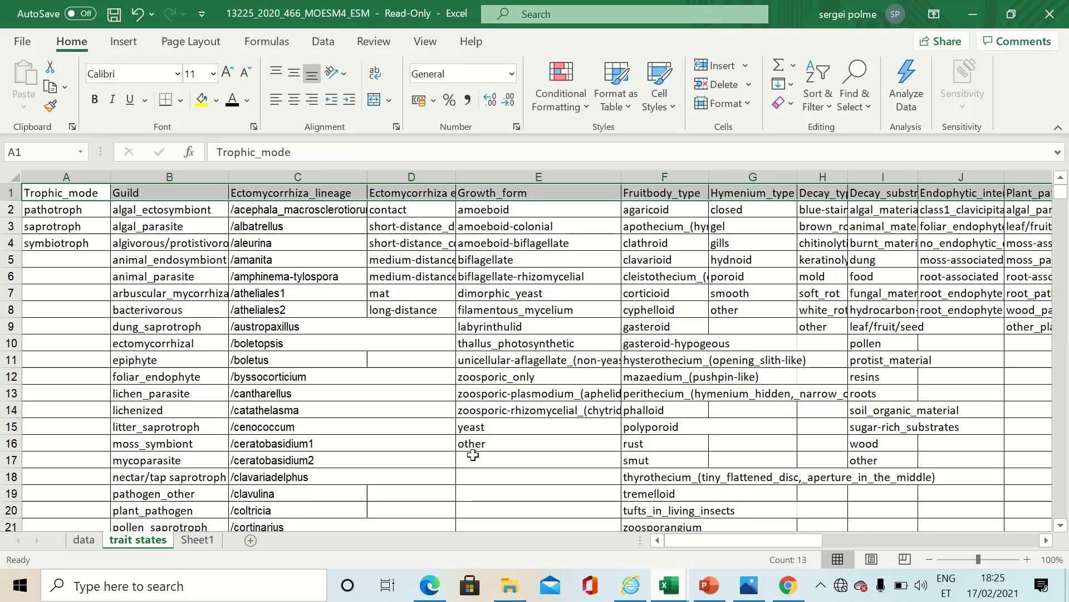
click(85, 540)
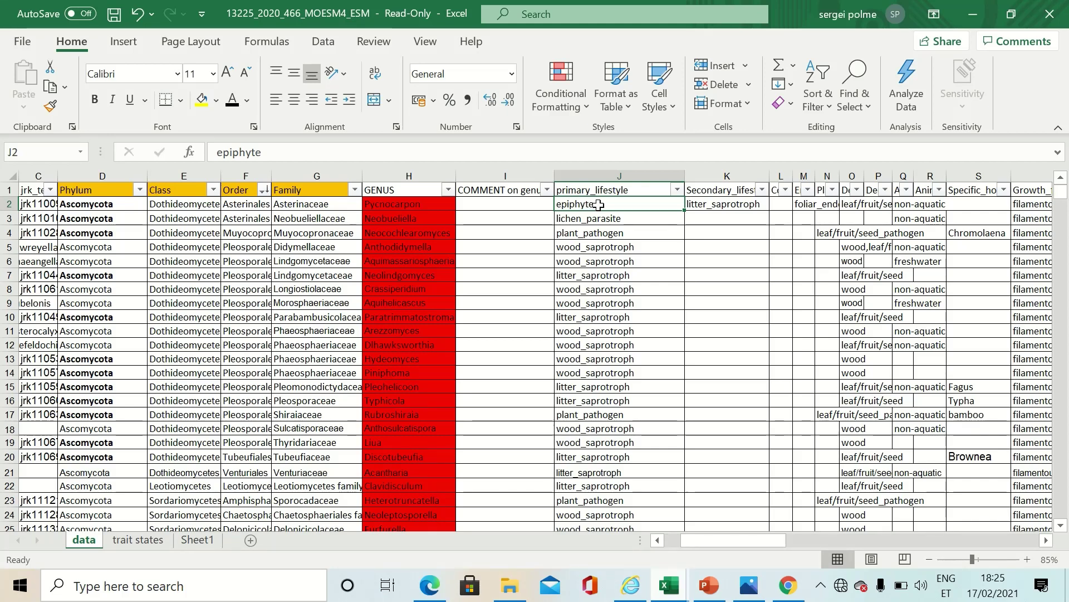
Autofit column B to the full genus names and widen column A to show the OTU labels.
drag(733, 540, 719, 541)
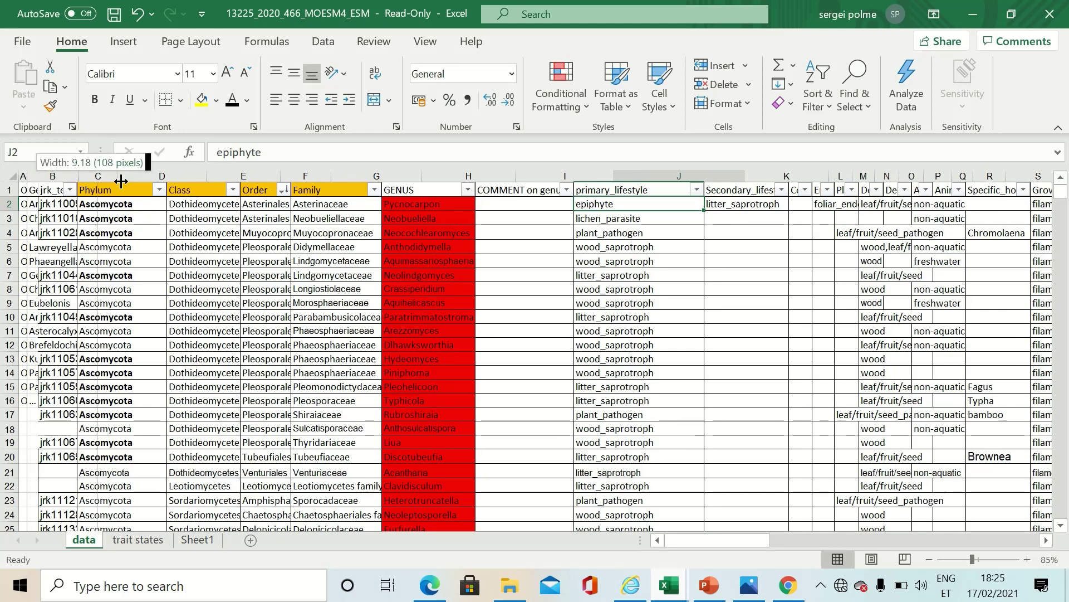
double_click(35, 178)
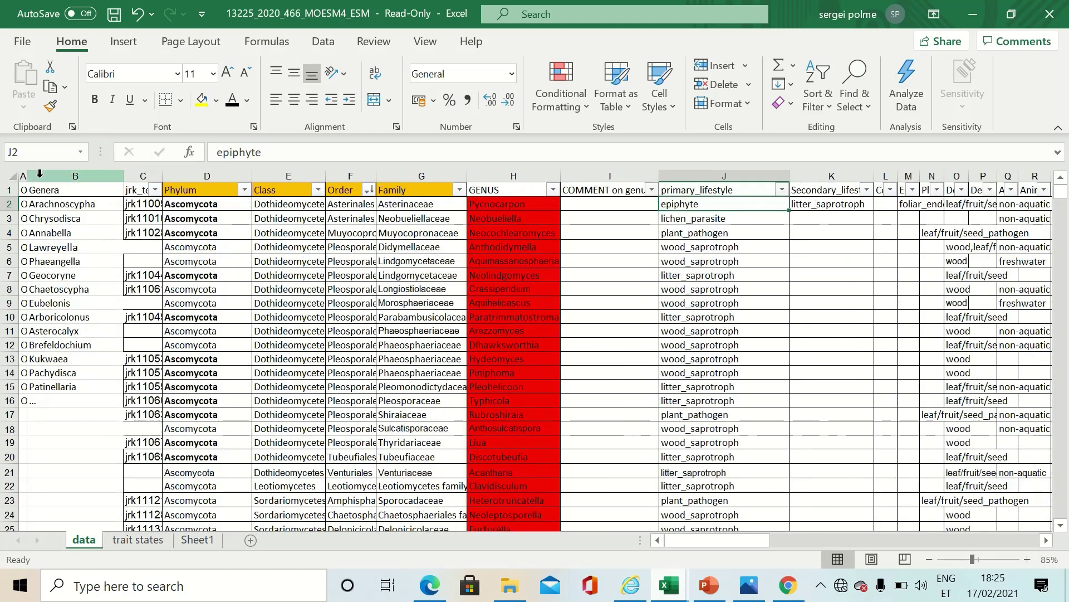
drag(27, 176, 91, 181)
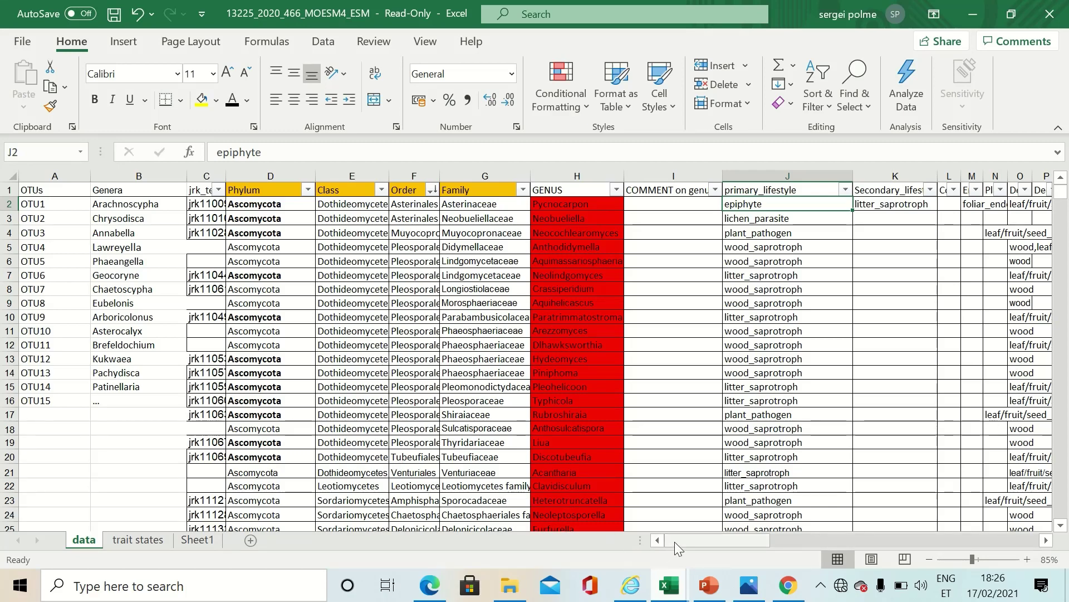
drag(674, 541, 715, 544)
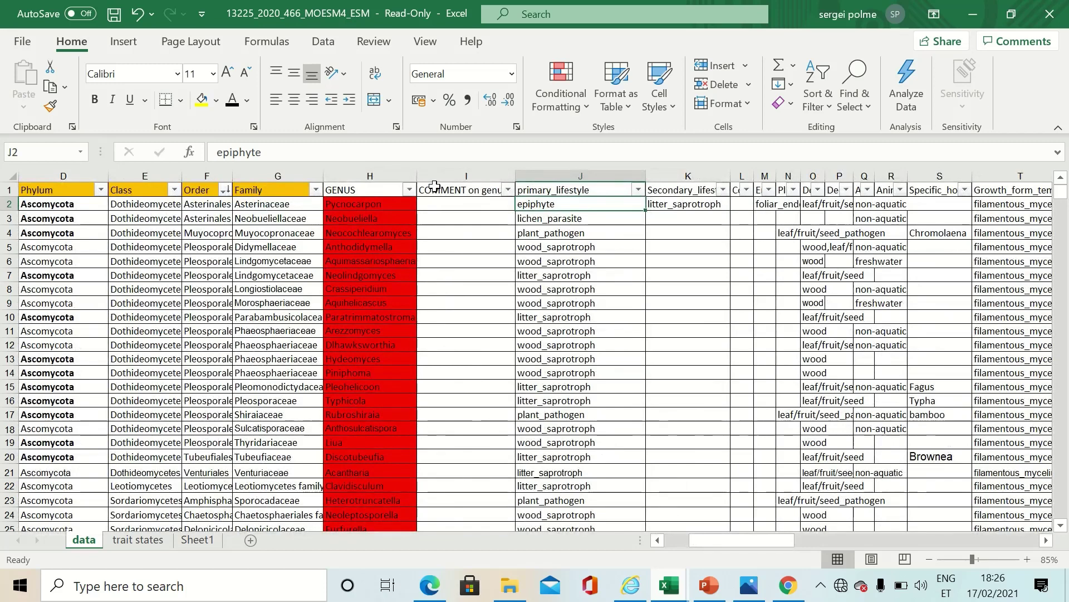
Copy the trait headings in row 1 (I1 to X1) and select AB1 as the target.
drag(437, 190, 160, 188)
right_click(155, 191)
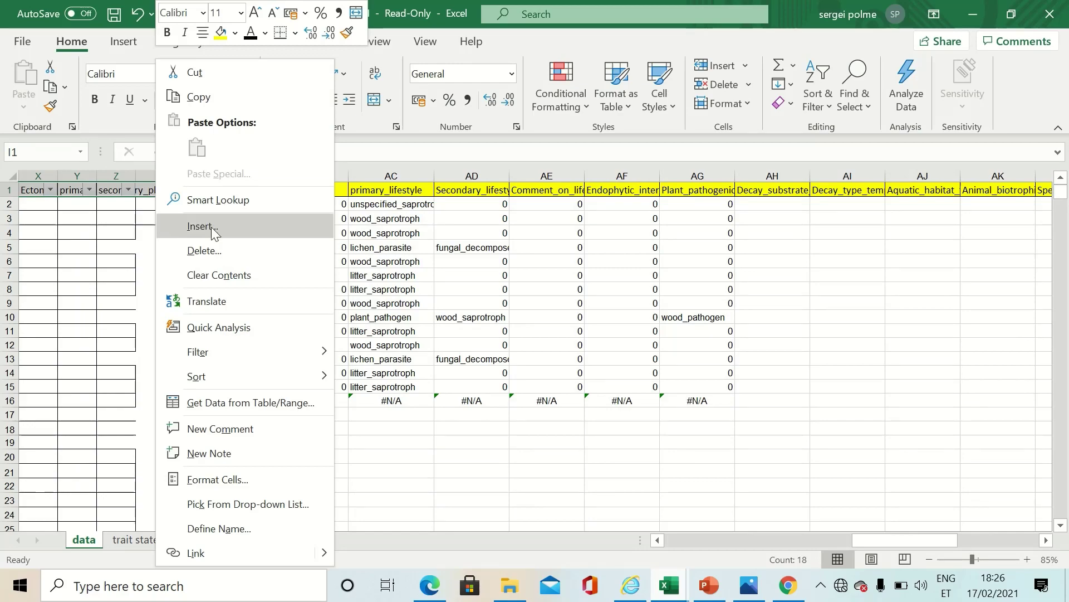
click(212, 97)
drag(939, 541, 830, 553)
click(567, 192)
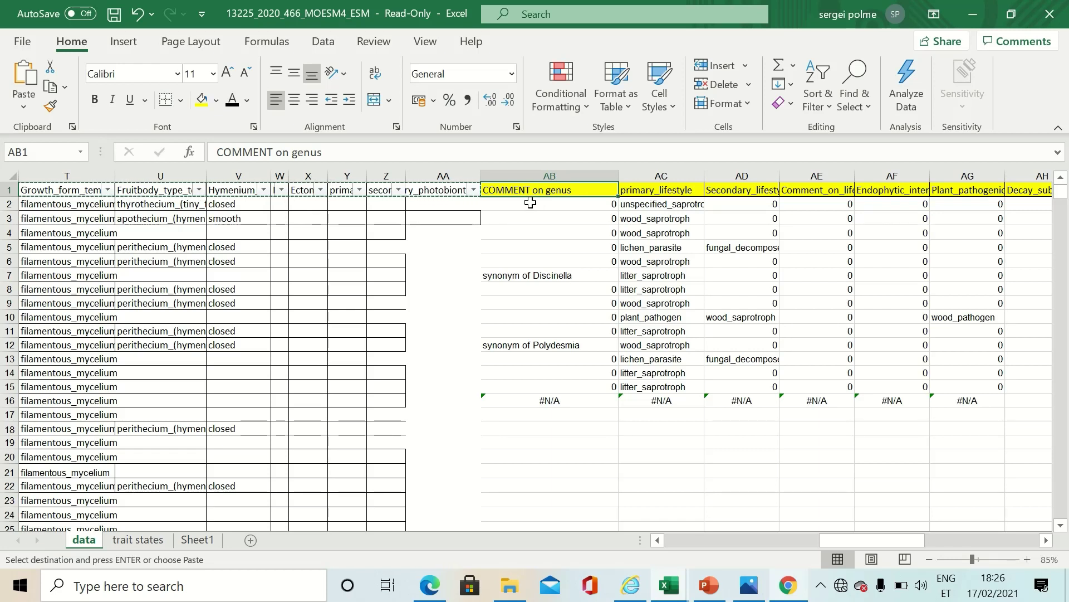
Make AB2's formula =VLOOKUP($B2,$H2:I10772,2,FALSE), an exact-match lookup of the genus comment.
click(530, 203)
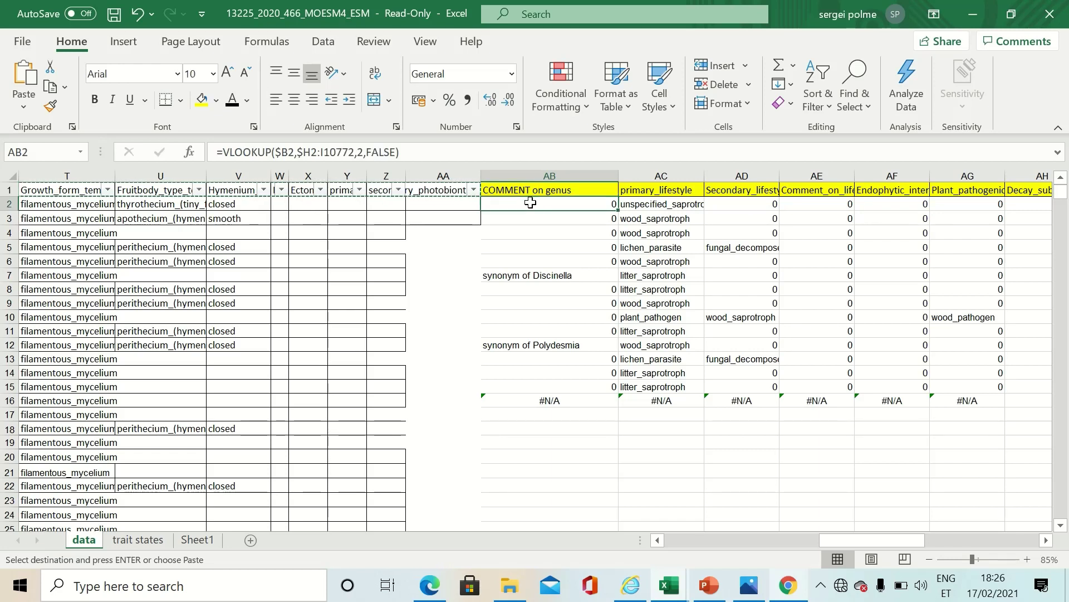
double_click(566, 202)
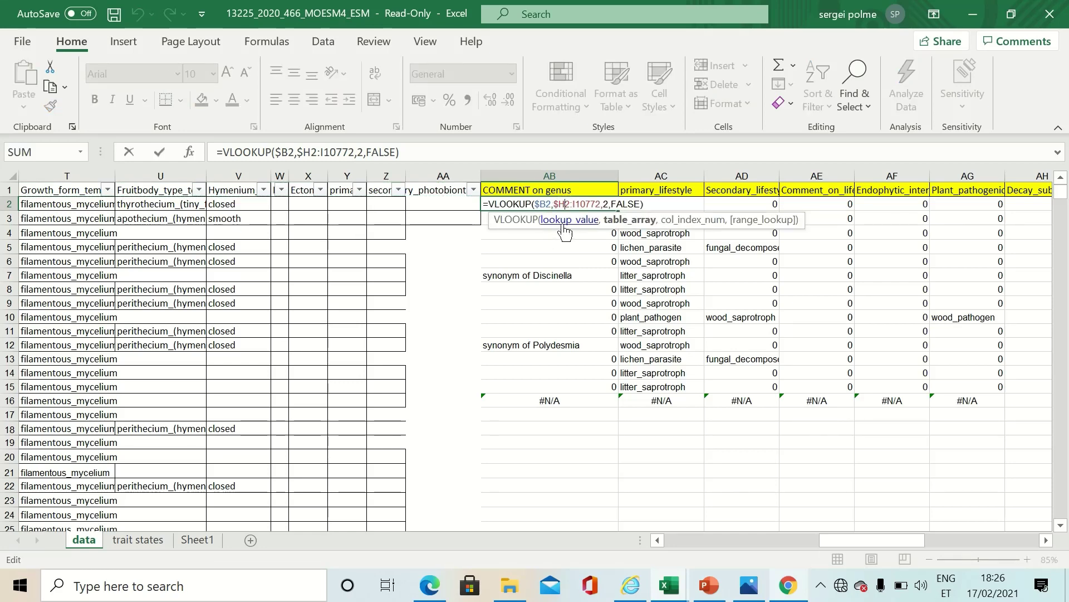
click(564, 221)
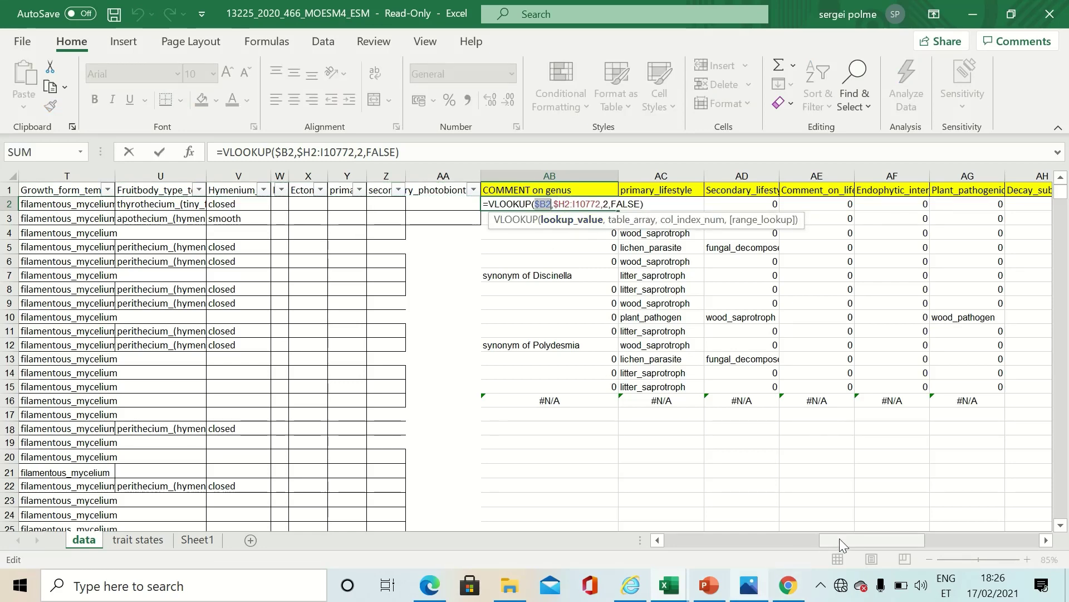
drag(840, 538, 685, 538)
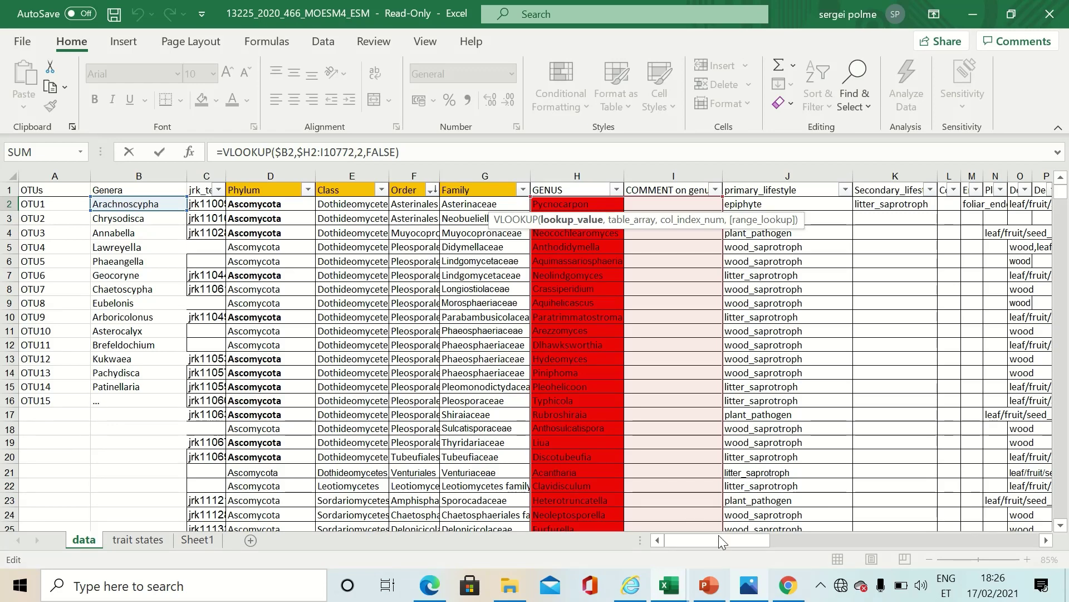
drag(718, 535, 844, 556)
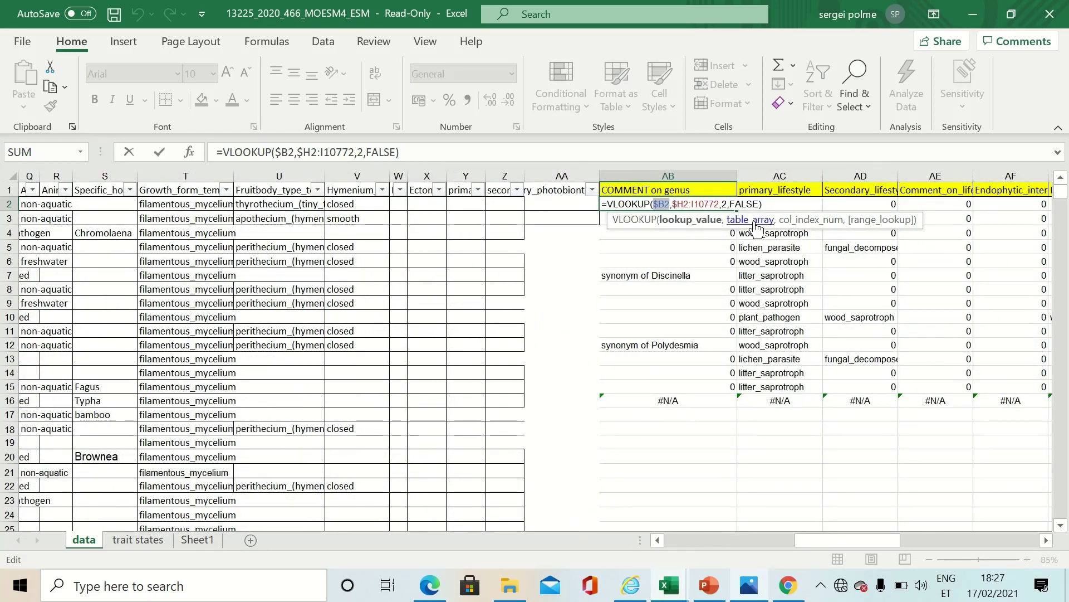
drag(826, 541, 703, 547)
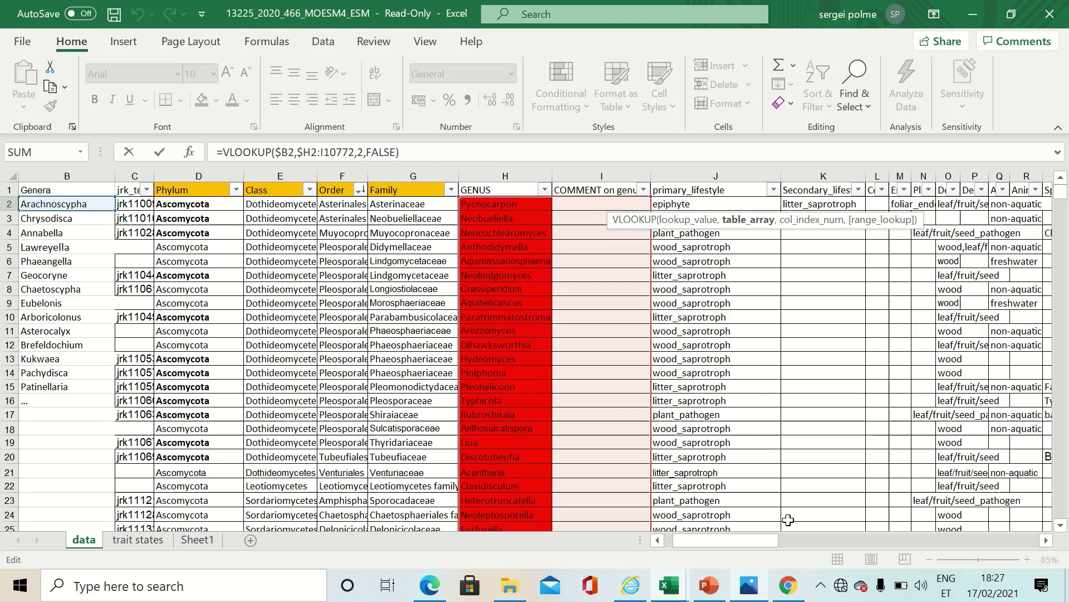
drag(738, 538, 869, 539)
double_click(704, 204)
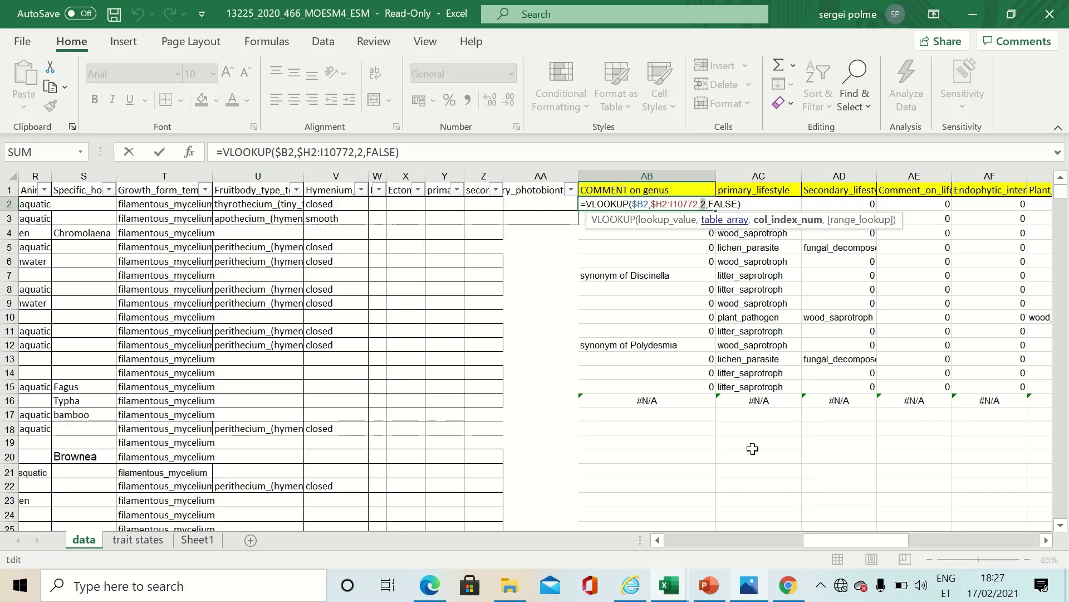
drag(823, 543, 704, 537)
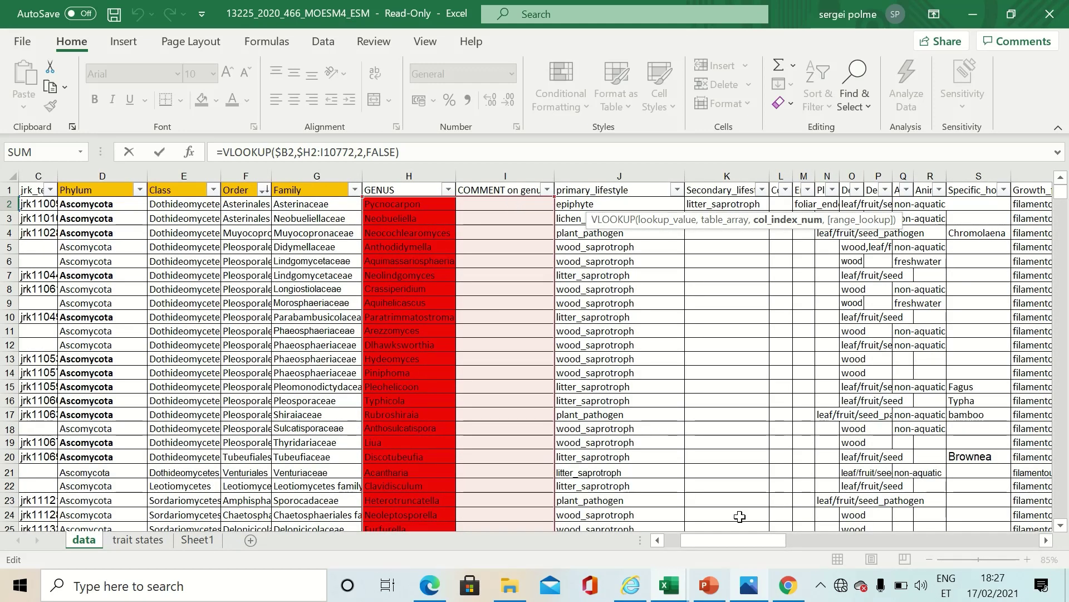
drag(730, 540, 870, 546)
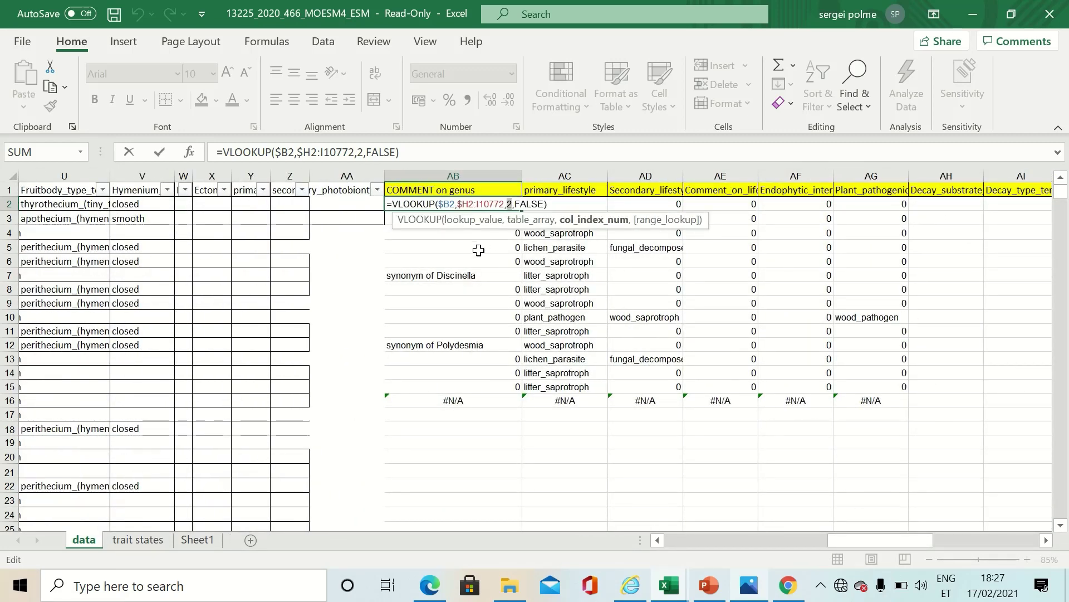
click(667, 223)
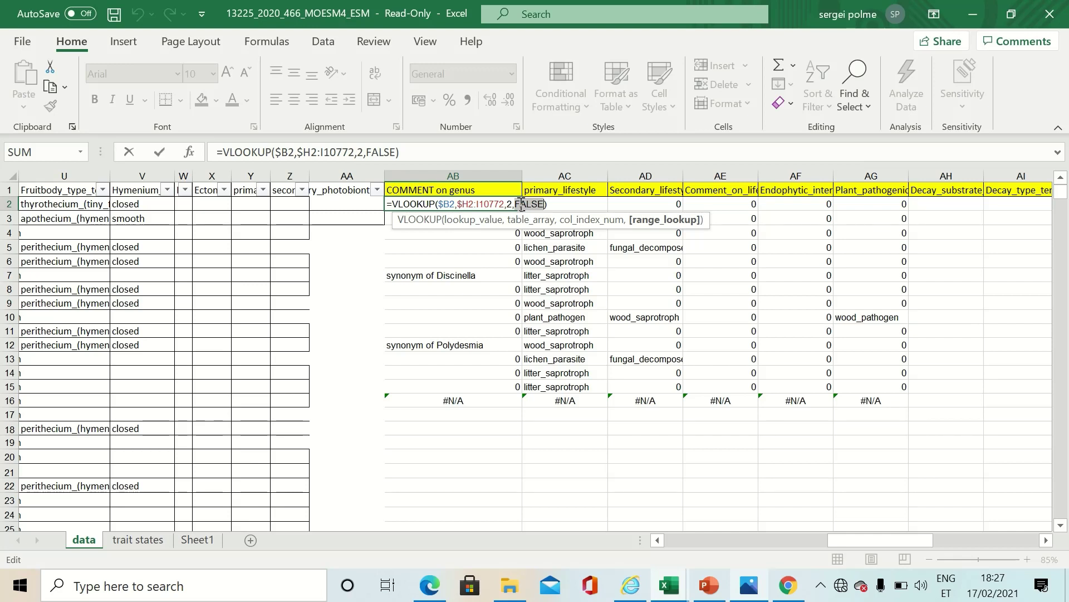
key(ctrl+Return)
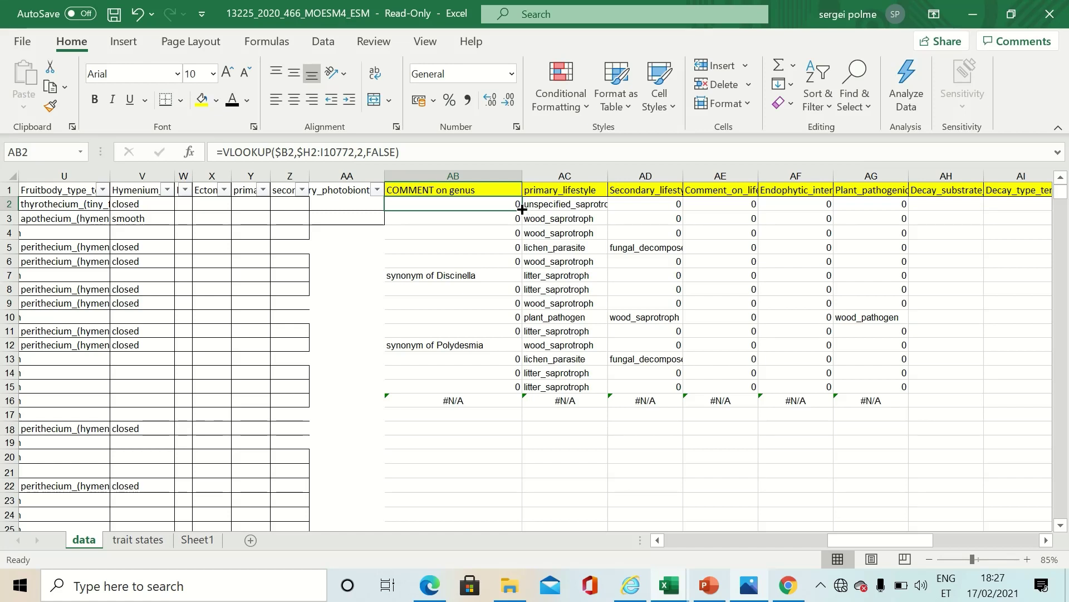
Fill AB2's lookup down to AB16, then check AB6, AB7, the #N/A in AB16, and AC2.
drag(522, 209, 525, 411)
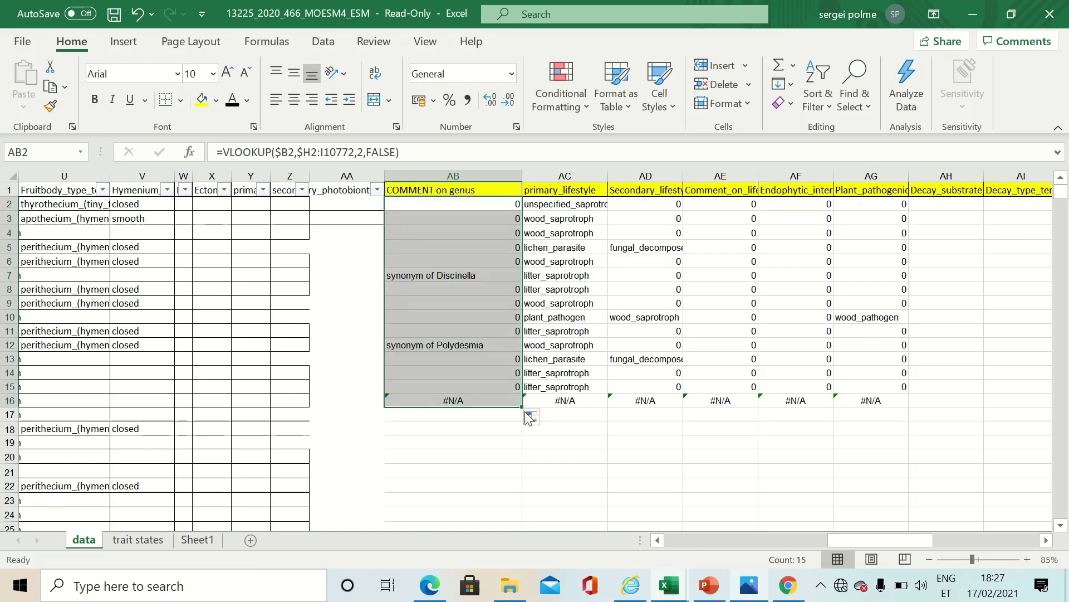
click(460, 262)
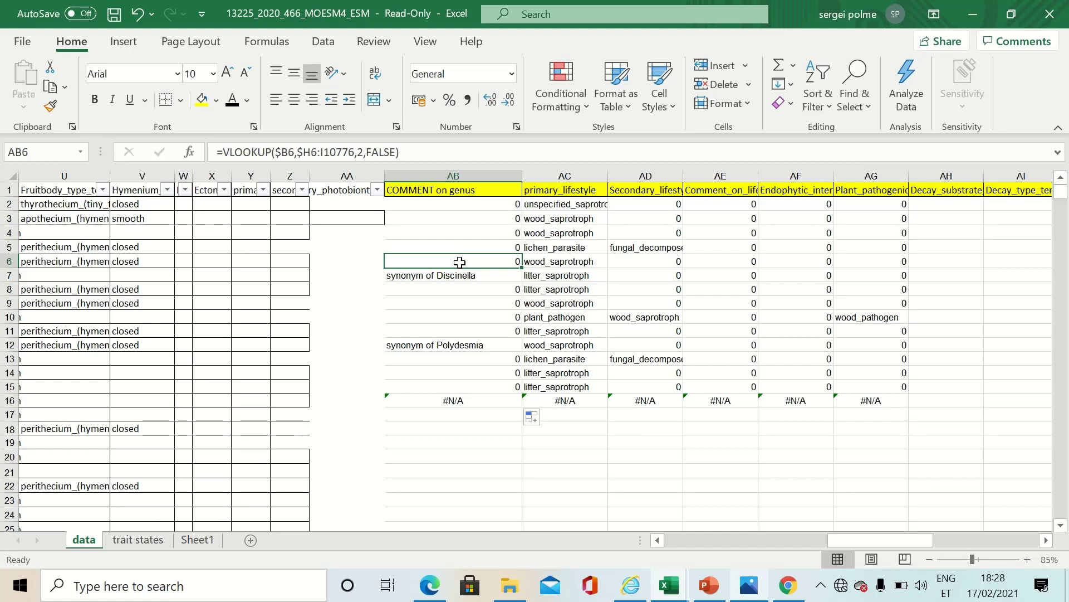
click(493, 204)
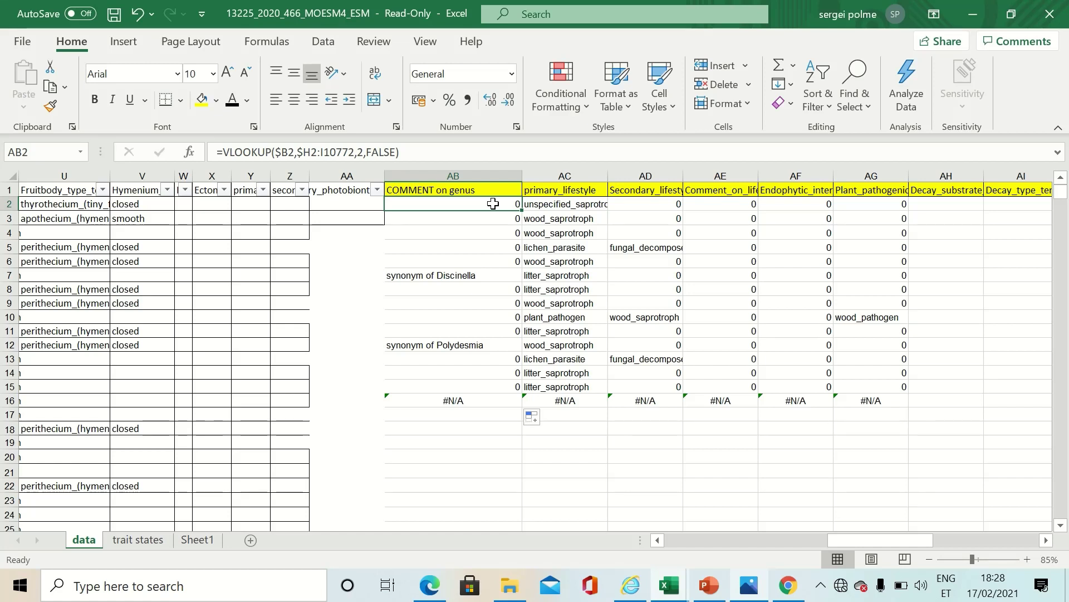
click(477, 275)
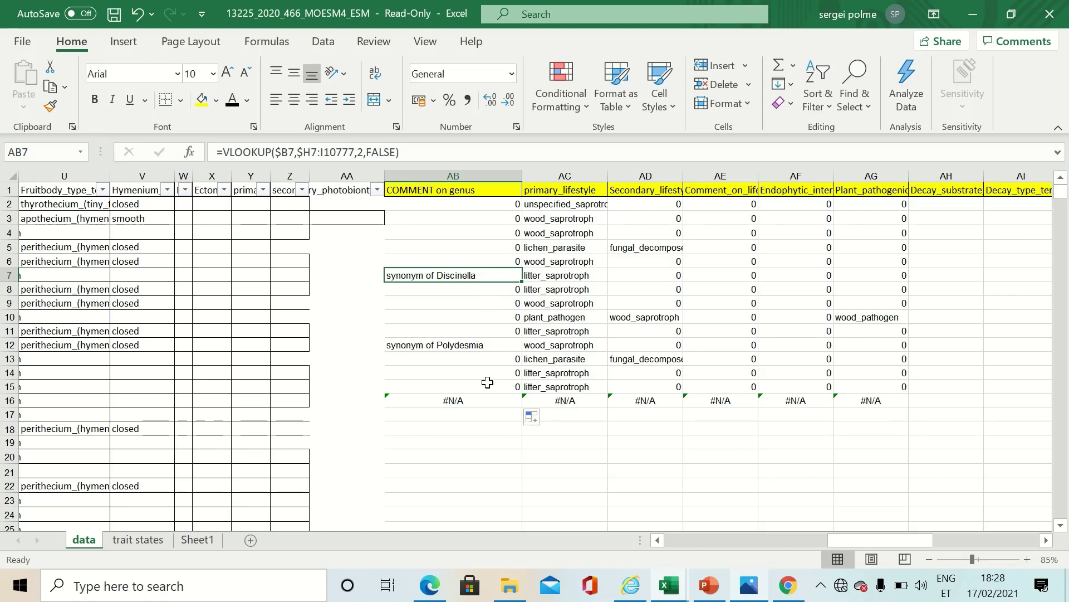
click(490, 399)
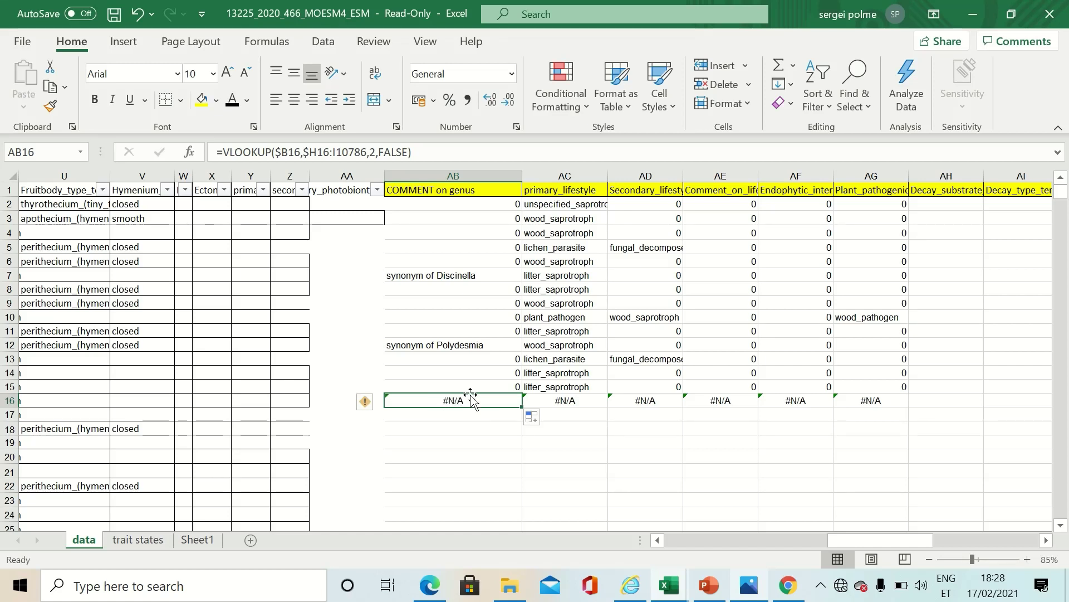
click(507, 203)
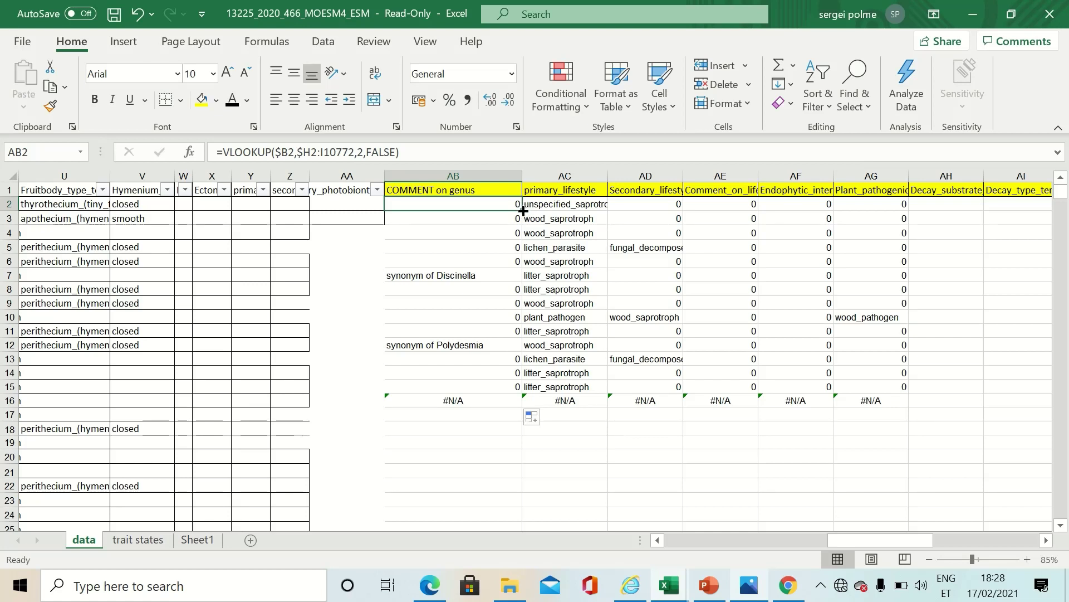
click(578, 205)
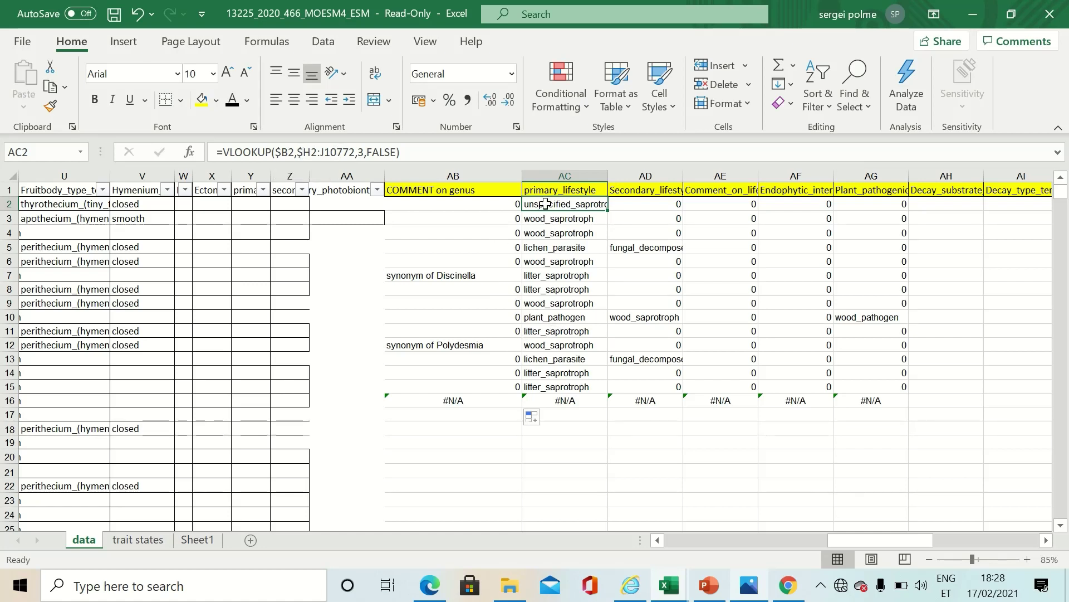
Verify AC2's =VLOOKUP($B2,$H2:J10772,3,FALSE) returns unspecified_saprotroph, then look at AD2's column-4 lookup.
click(364, 151)
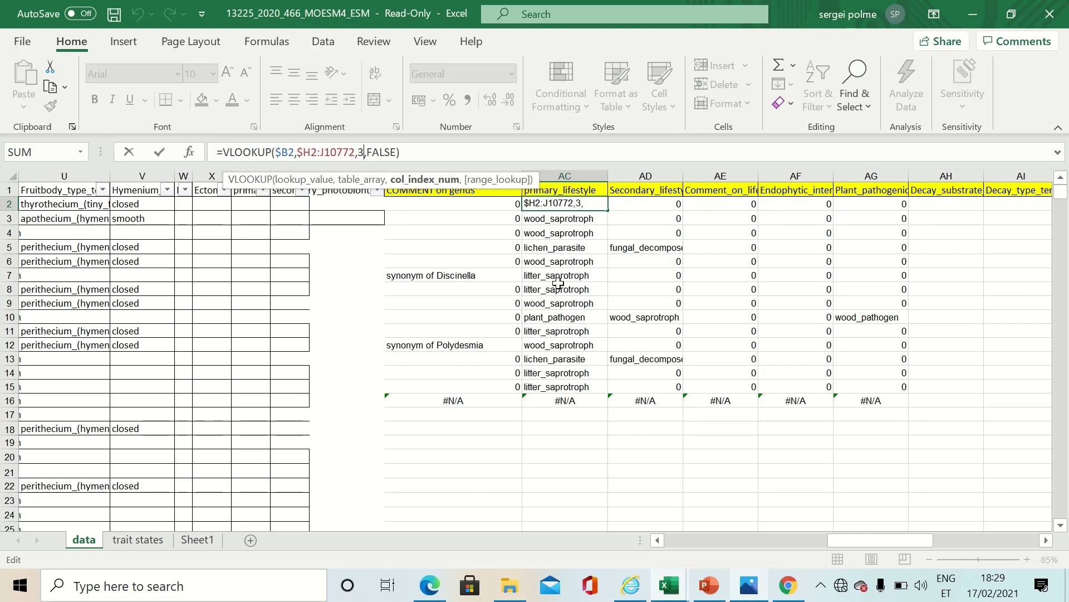
click(573, 206)
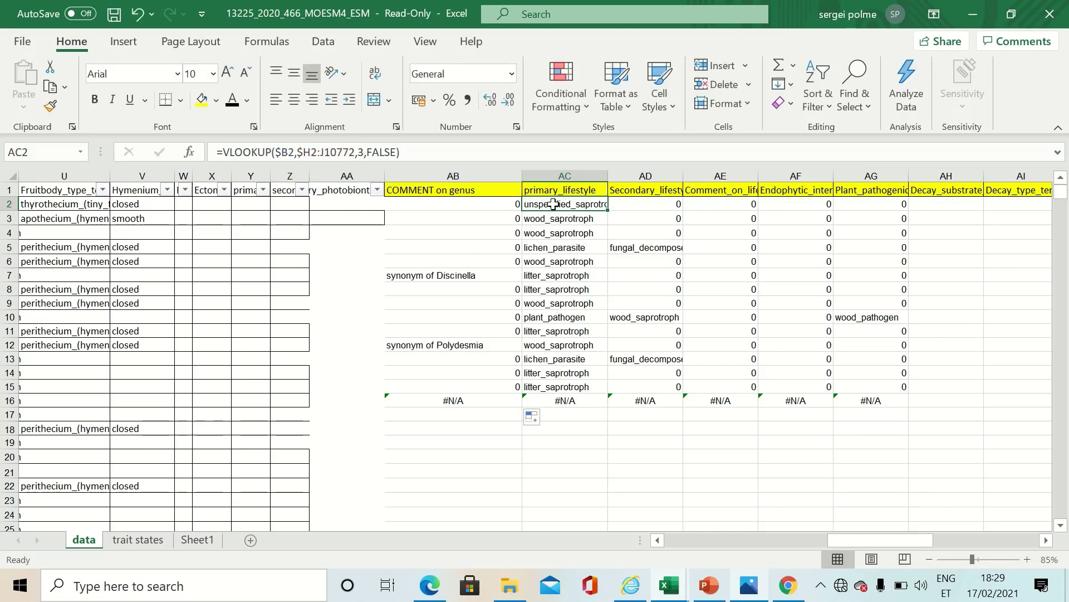
double_click(551, 203)
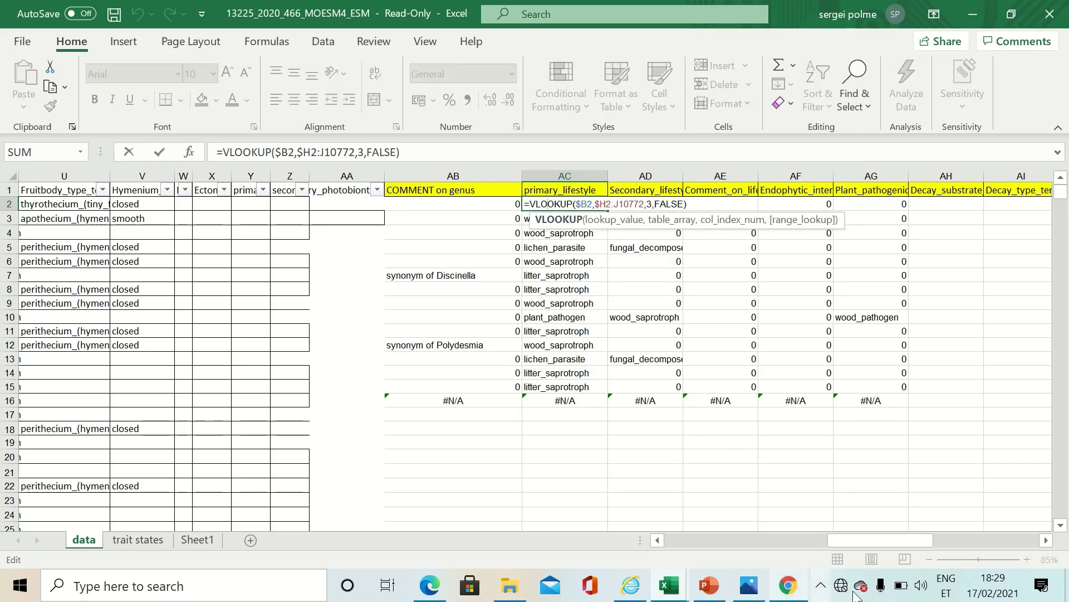
drag(877, 540, 740, 549)
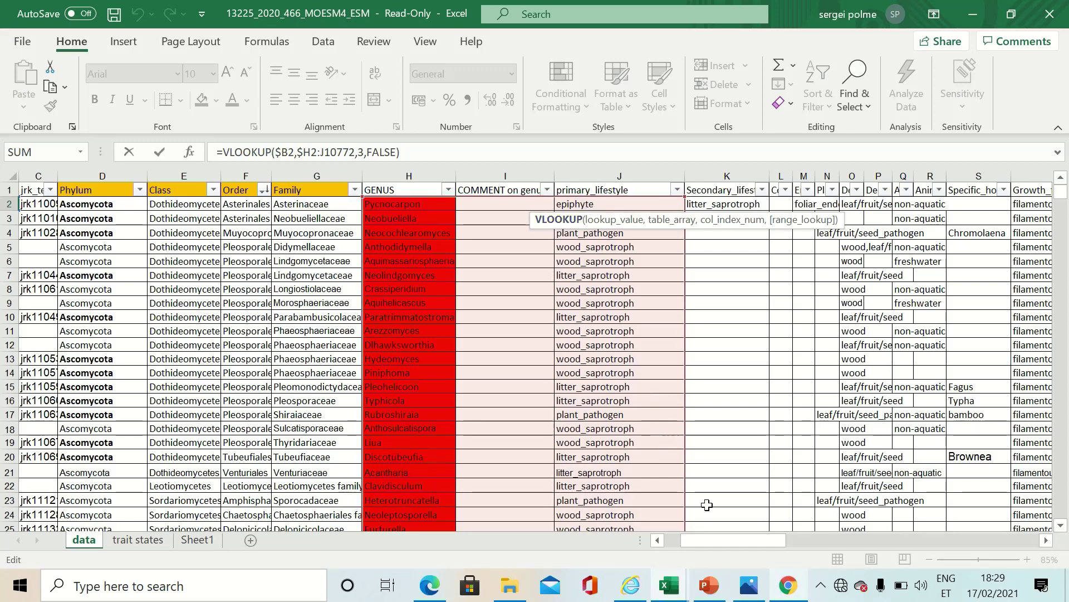
drag(729, 544, 855, 547)
key(ctrl+Return)
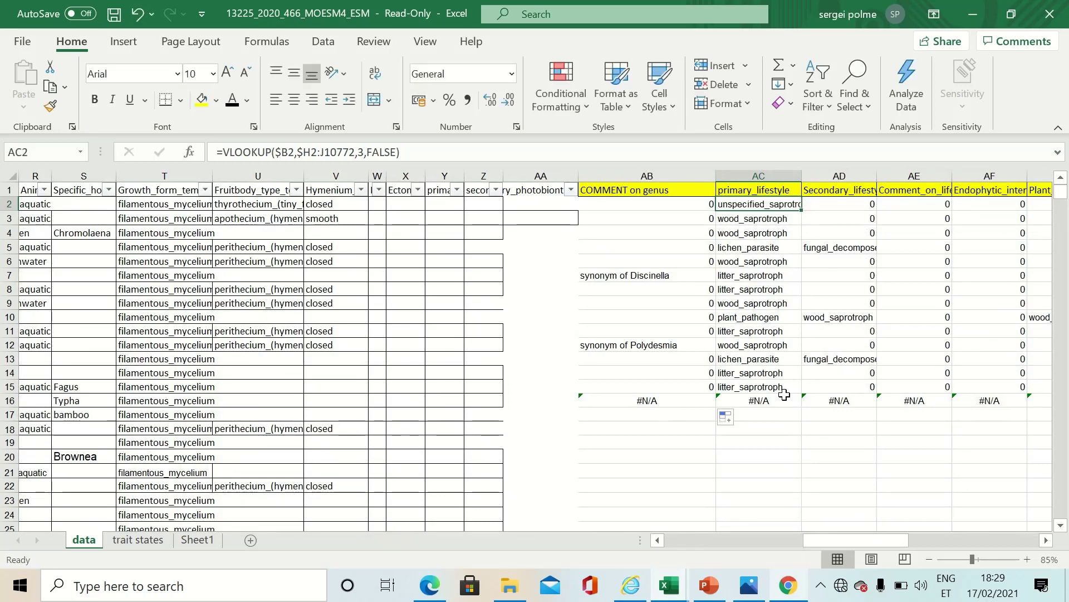
drag(880, 545, 953, 549)
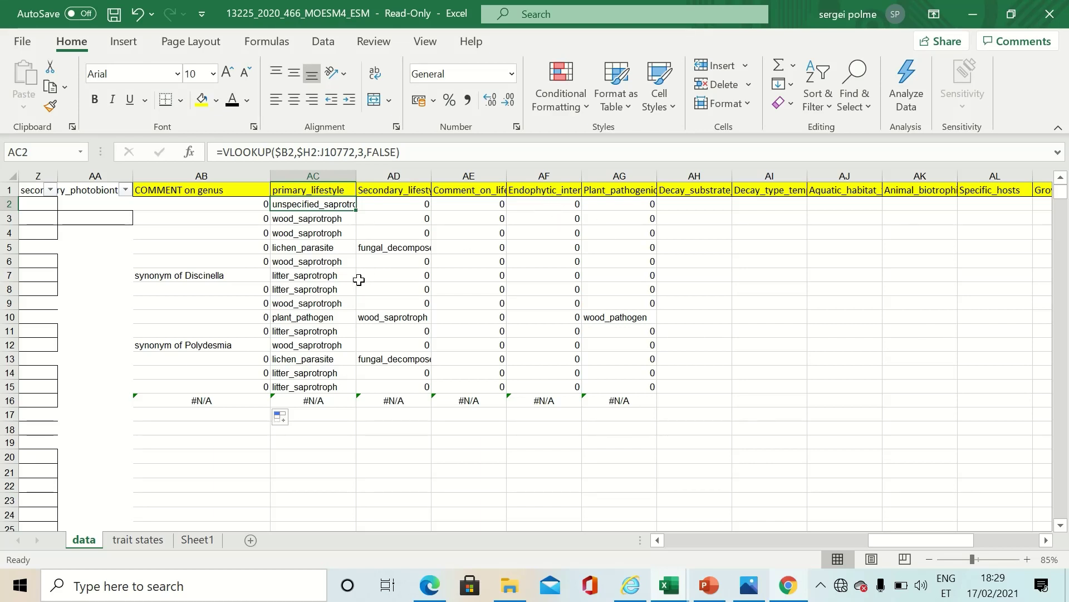
click(405, 207)
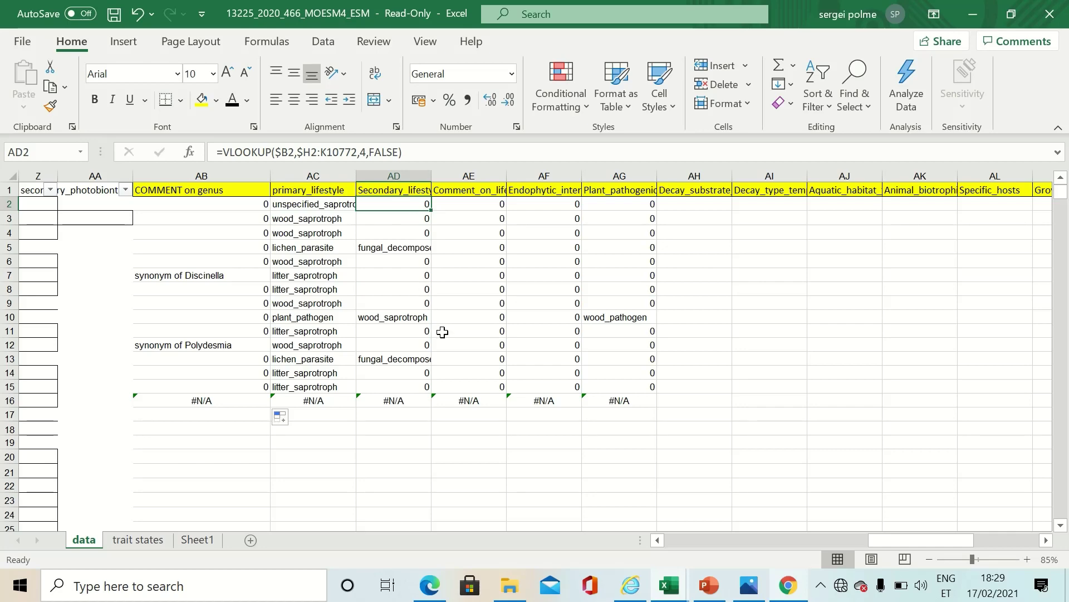
mouse_move(501, 4)
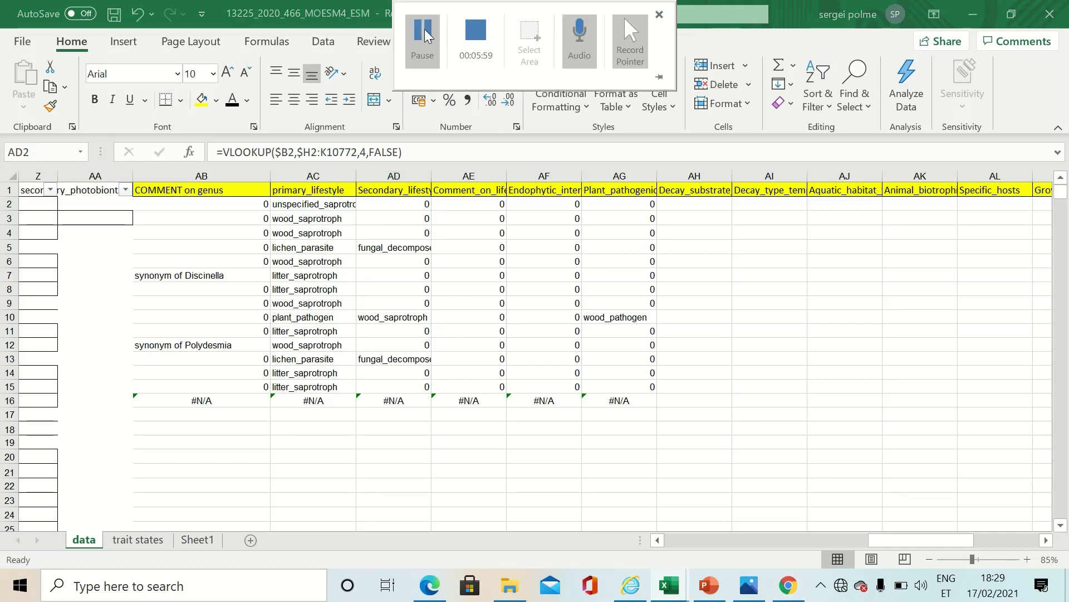
Open the Table S2 Traits of sequences file from the Springer page as workbook 13225_2020_466_MOESM5_ESM.
click(635, 579)
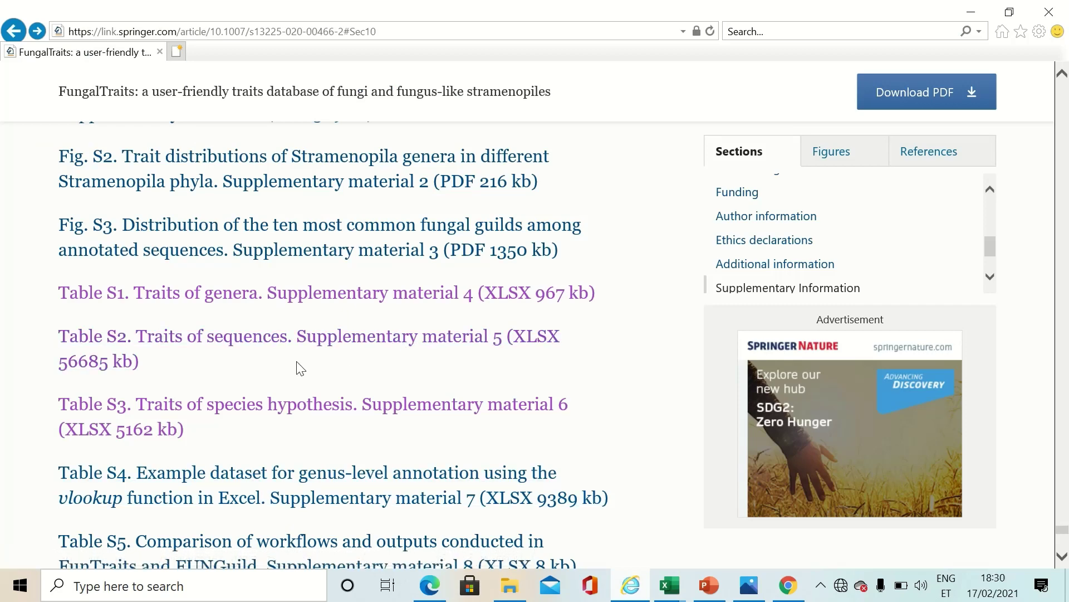
click(173, 350)
mouse_move(669, 584)
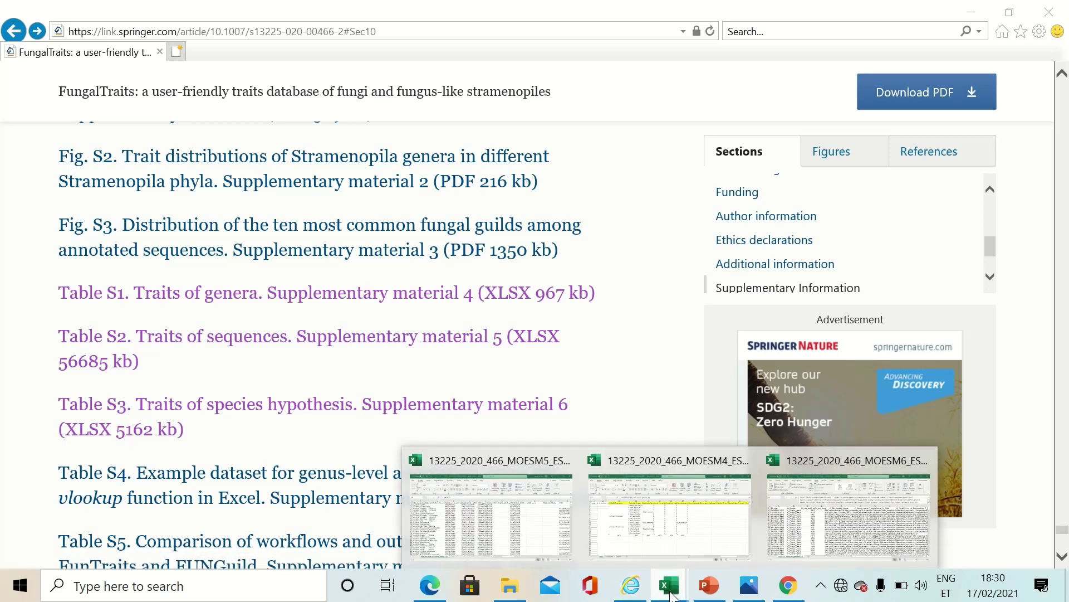
click(486, 535)
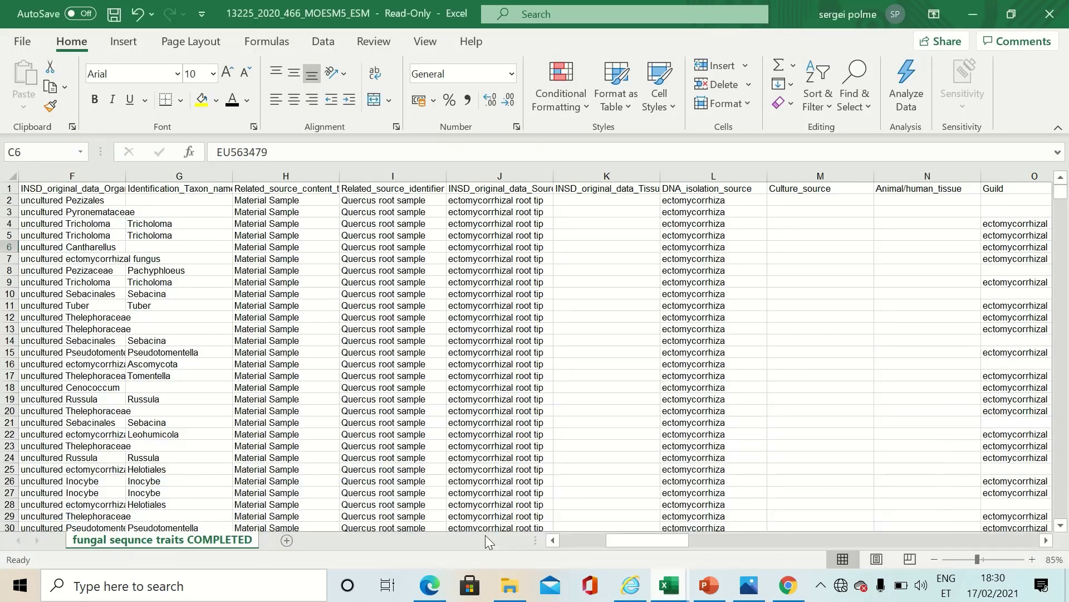
drag(638, 540, 559, 540)
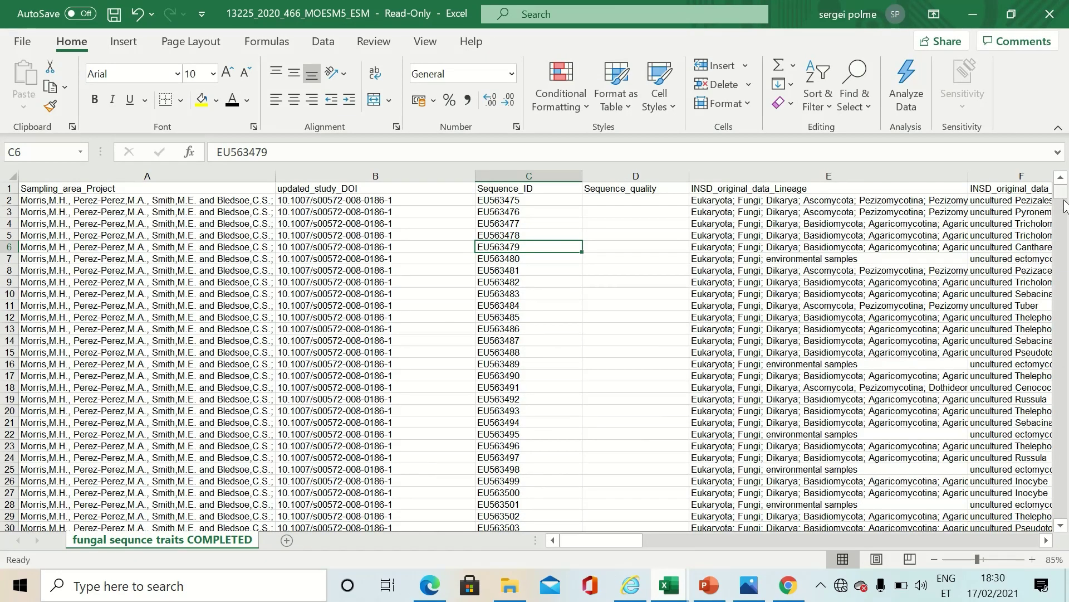
drag(1061, 195, 1068, 91)
drag(607, 540, 647, 546)
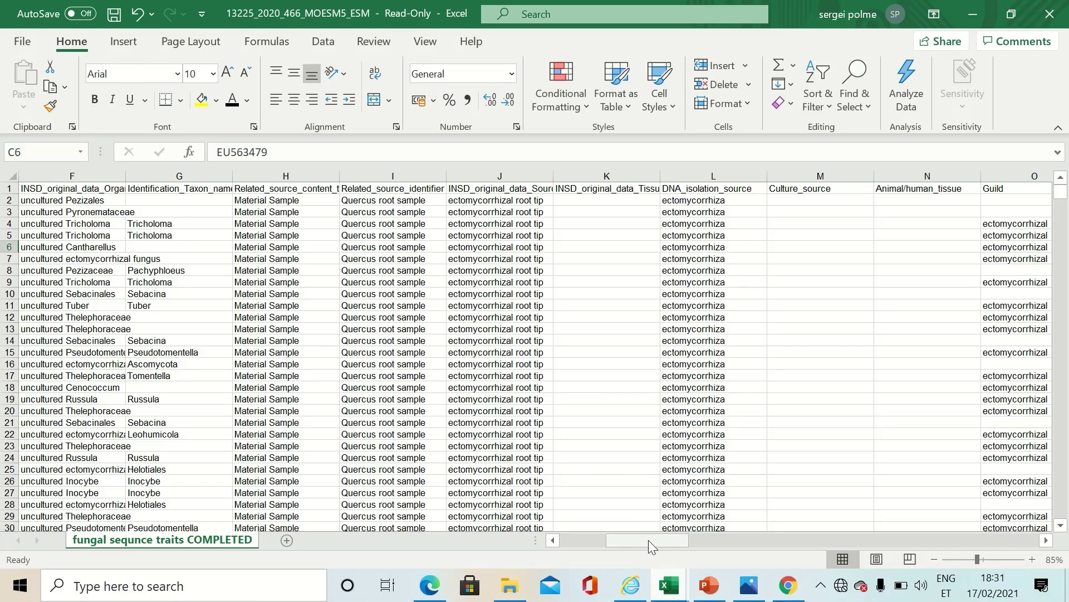
scroll(652, 540, right, 2)
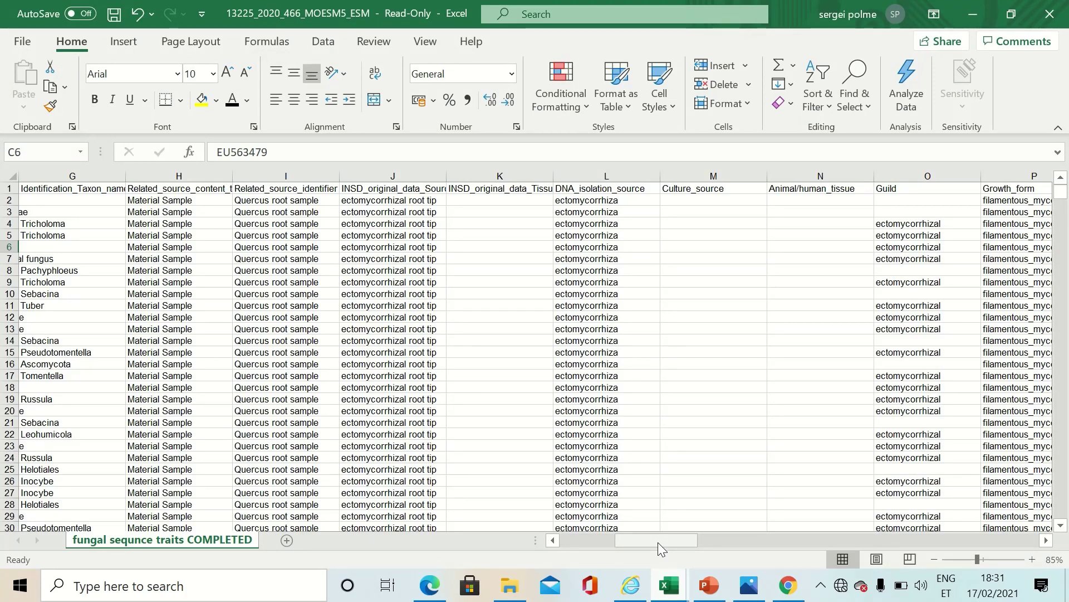
click(606, 187)
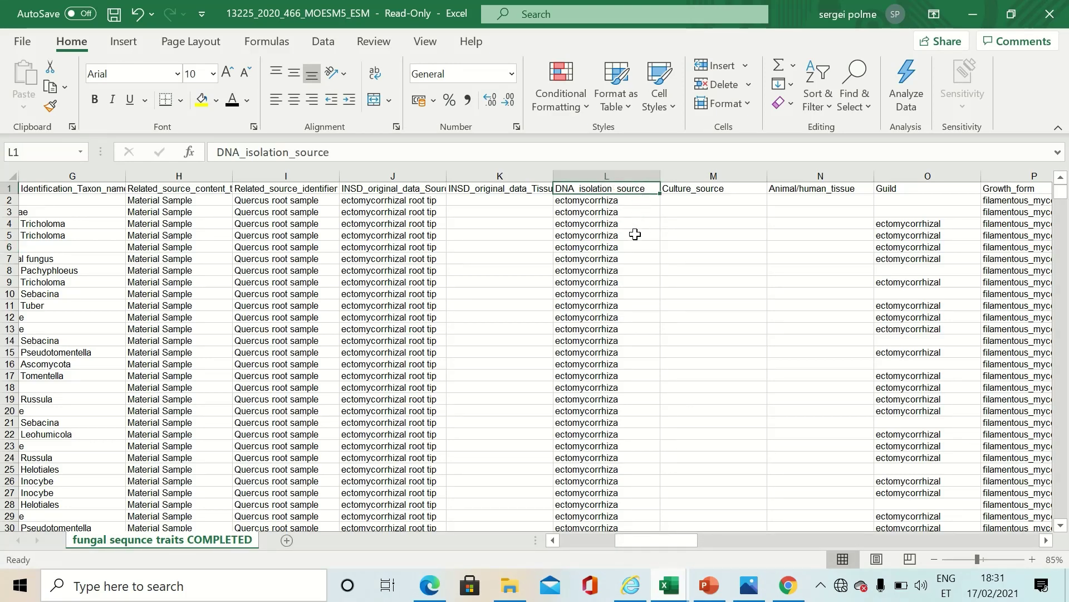
drag(656, 542, 669, 548)
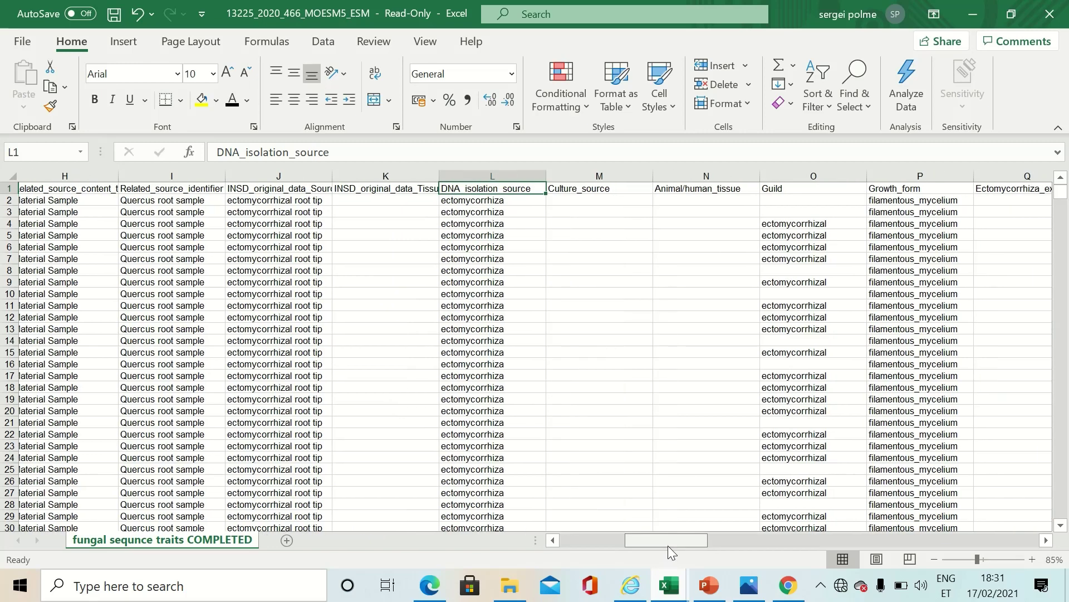
scroll(667, 546, right, 2)
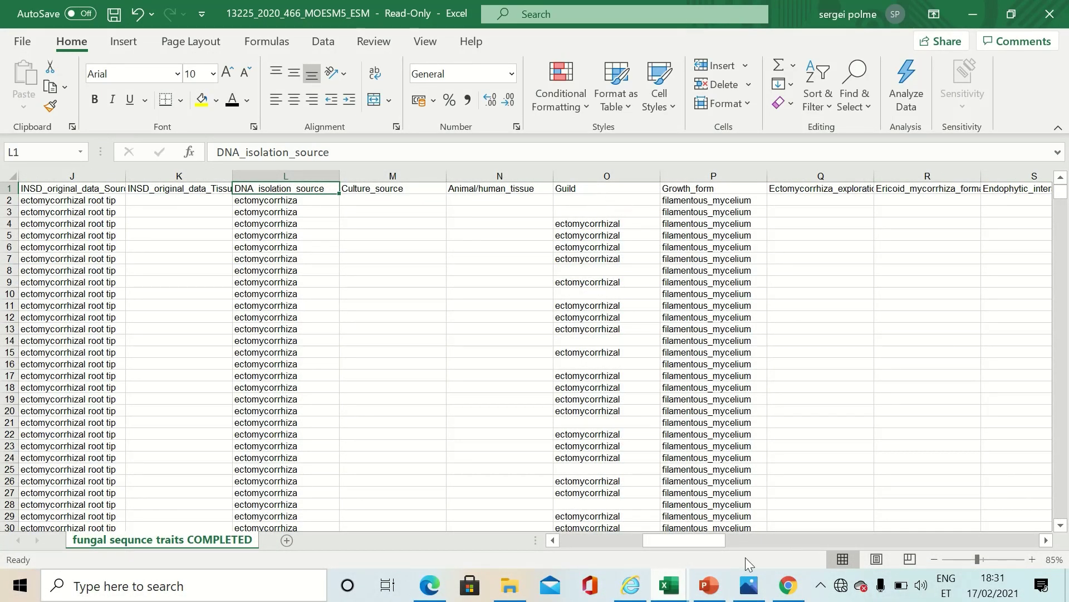
drag(687, 542, 741, 547)
scroll(740, 547, right, 3)
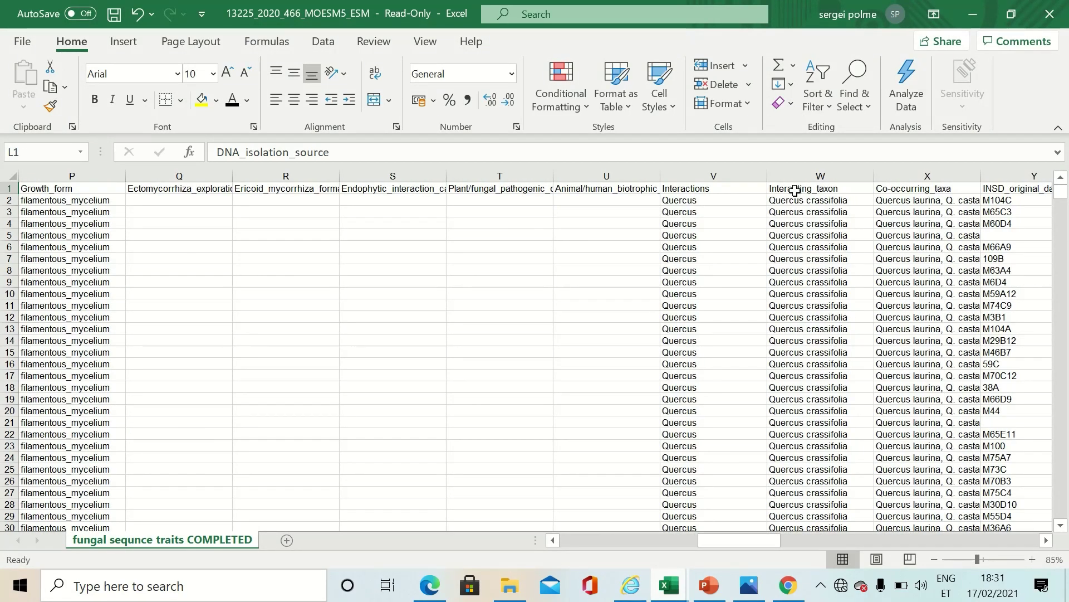
drag(744, 541, 679, 543)
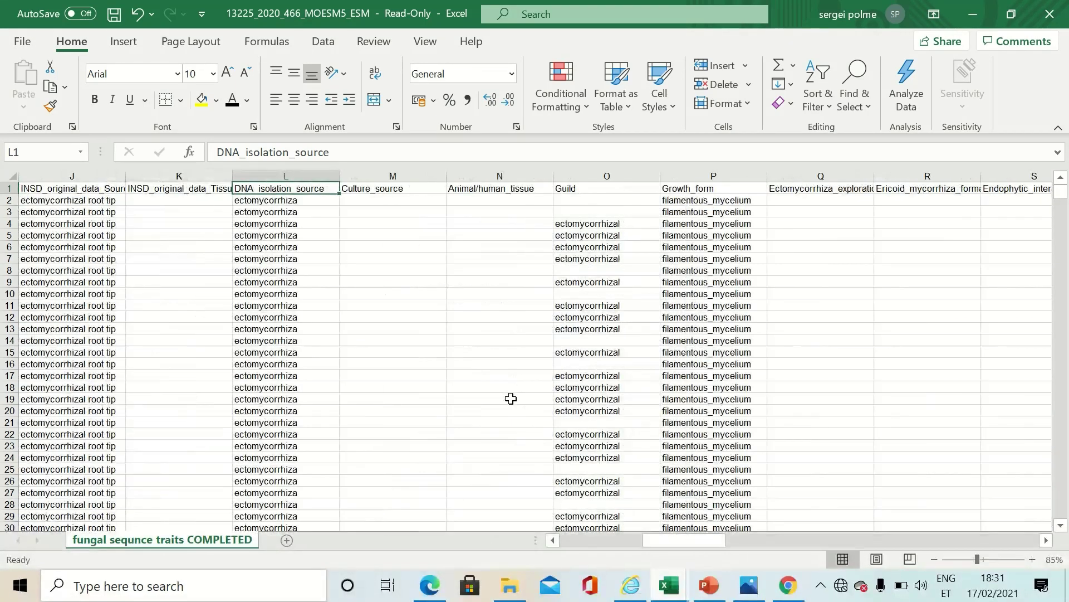
scroll(492, 376, down, 7)
scroll(491, 376, up, 7)
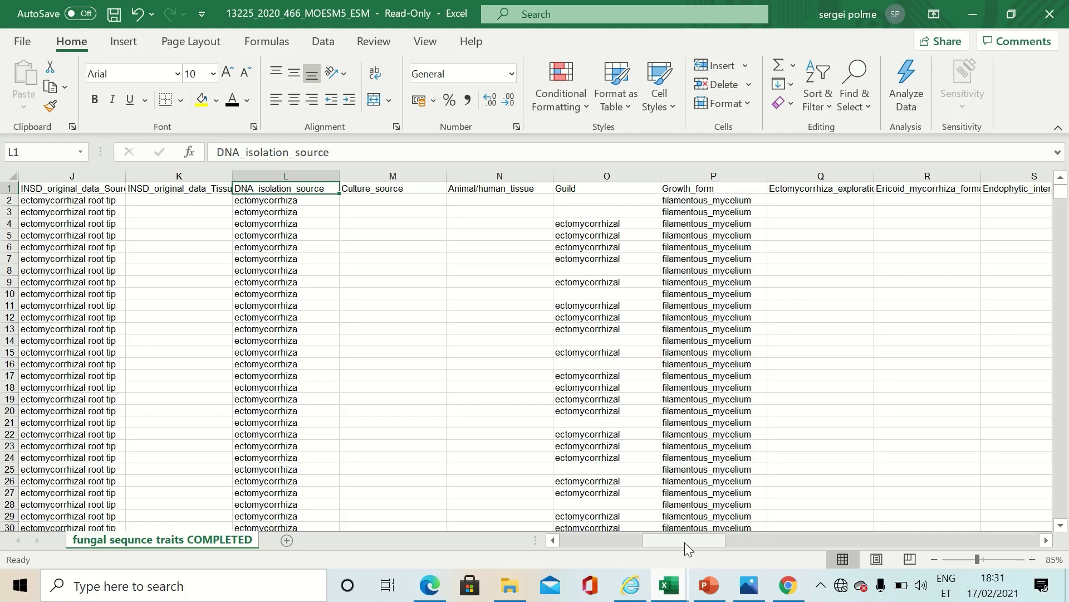
drag(684, 543, 724, 555)
click(479, 187)
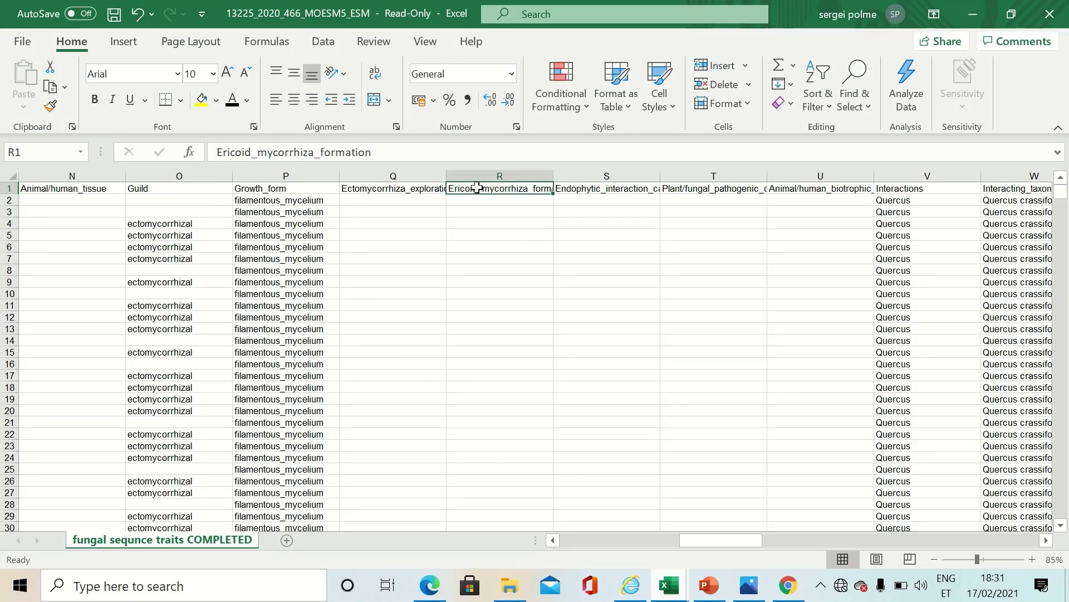
click(393, 189)
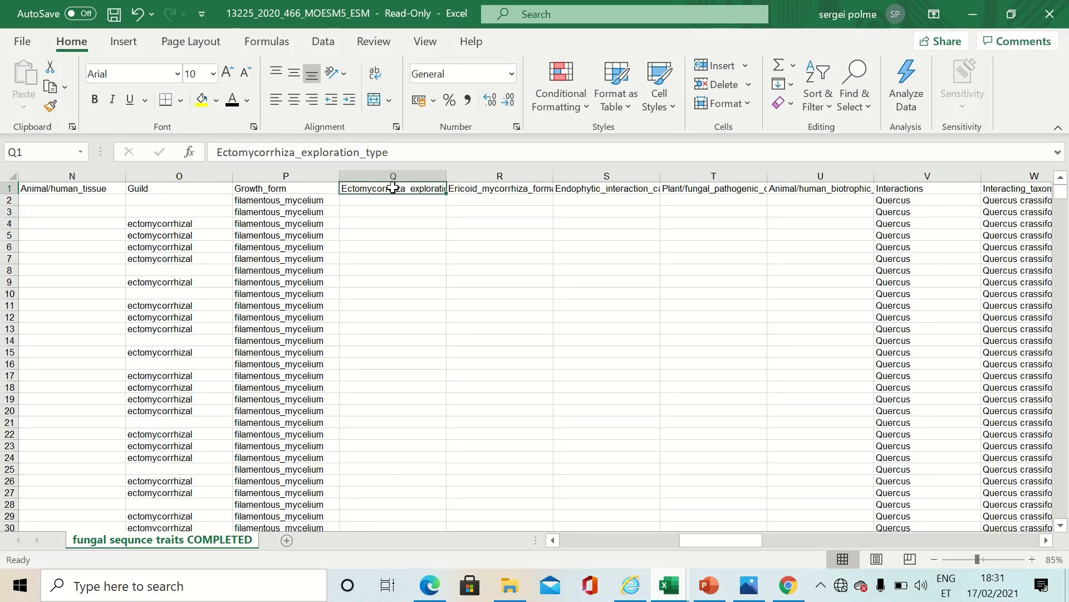
click(475, 192)
click(416, 188)
drag(718, 538, 751, 547)
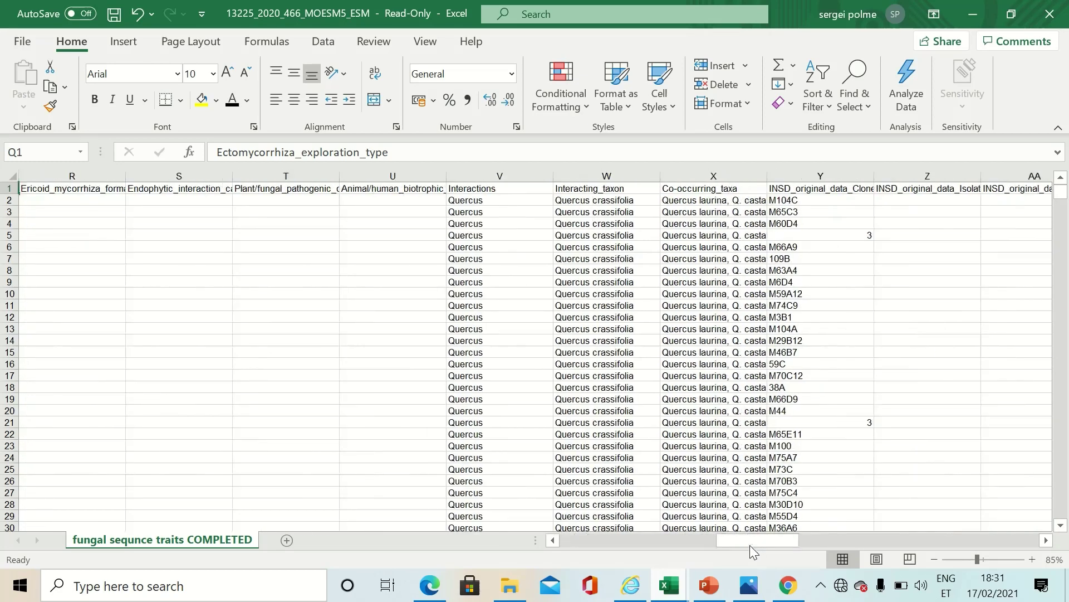
click(595, 189)
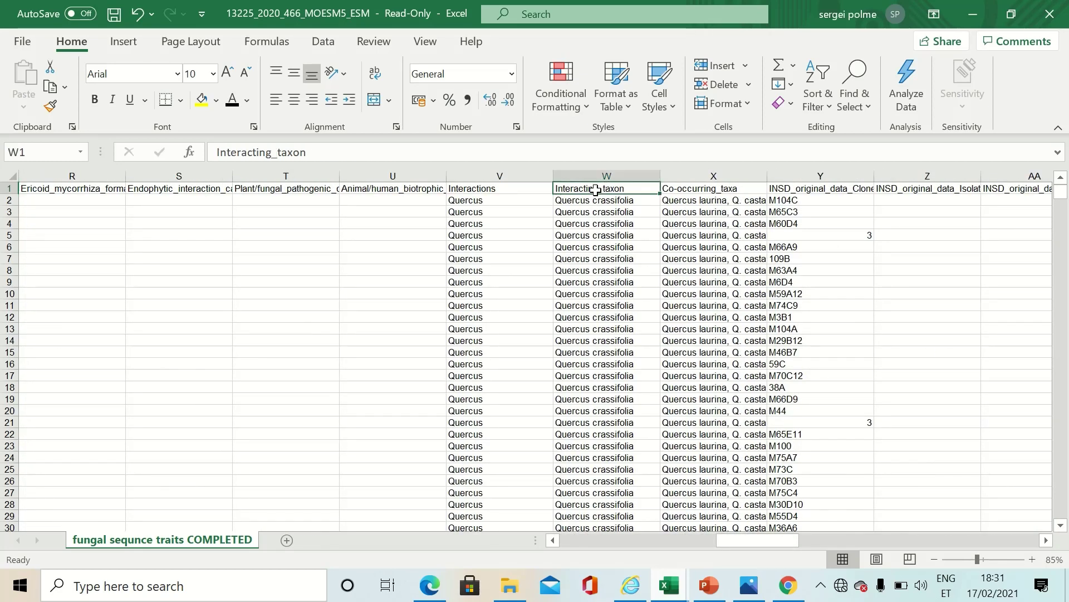
click(644, 199)
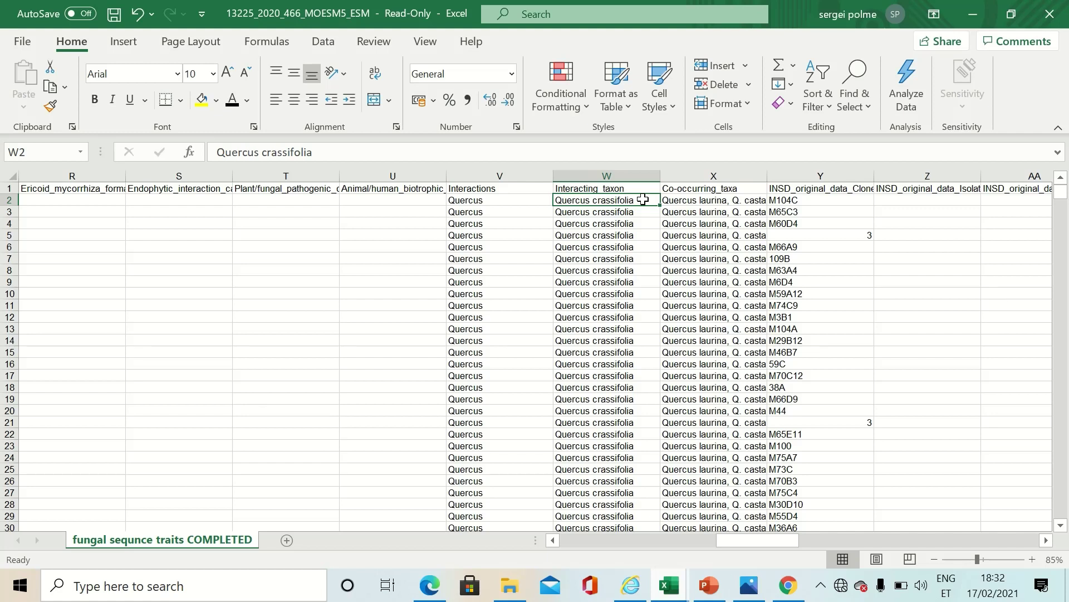
click(713, 200)
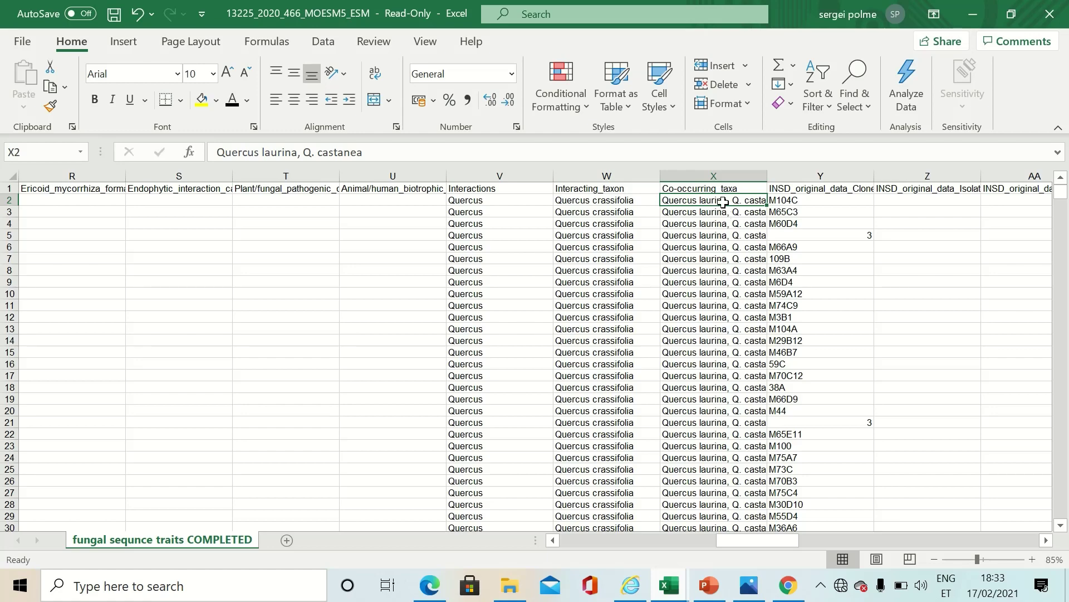
drag(746, 540, 840, 546)
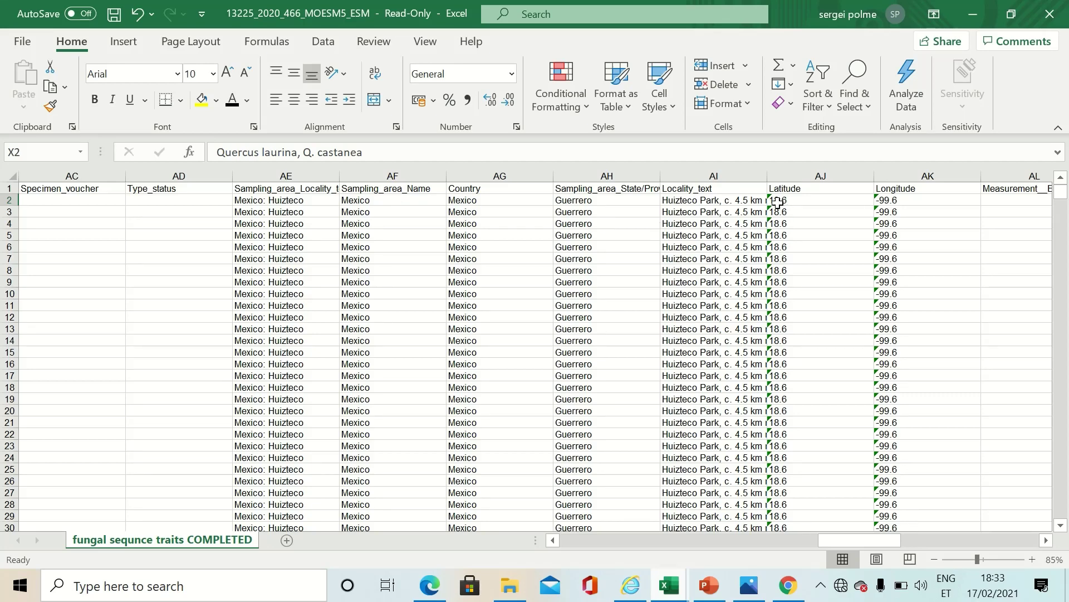
drag(847, 547, 874, 543)
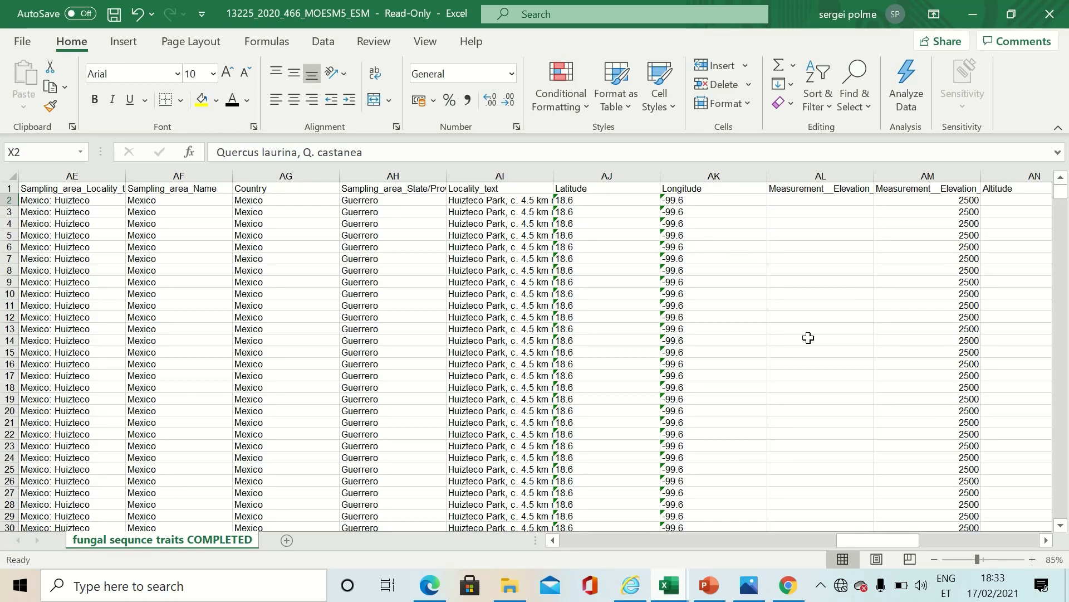
drag(875, 534, 909, 538)
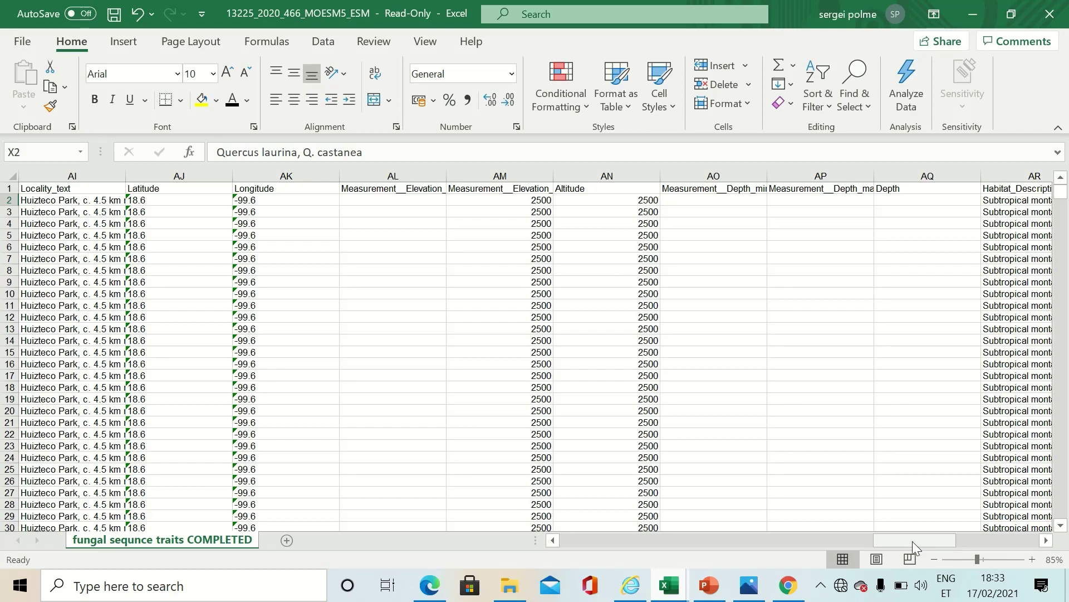
drag(912, 541, 587, 541)
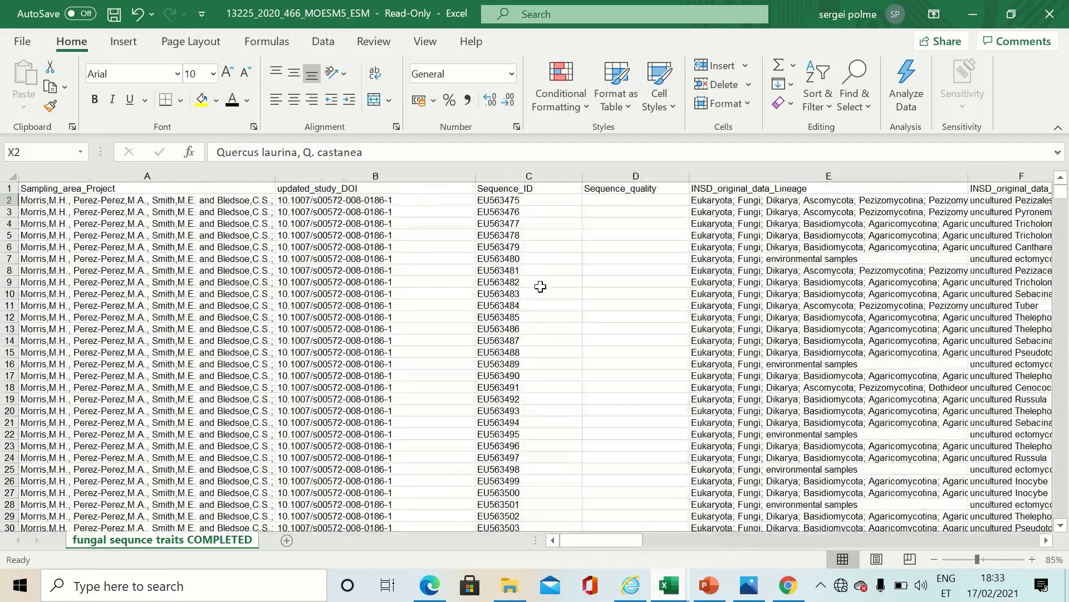
click(516, 201)
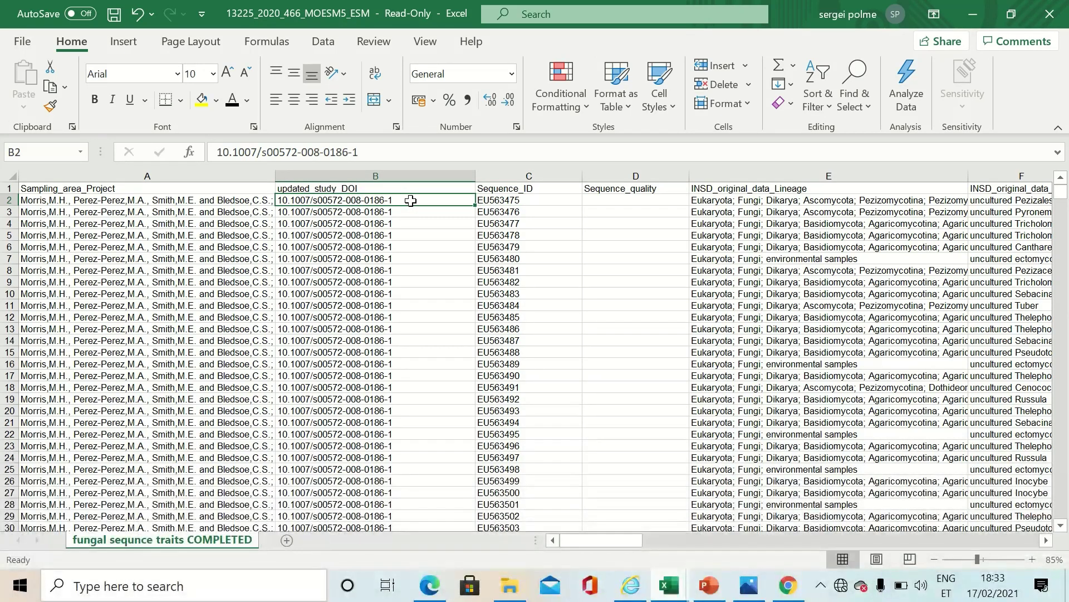
click(188, 200)
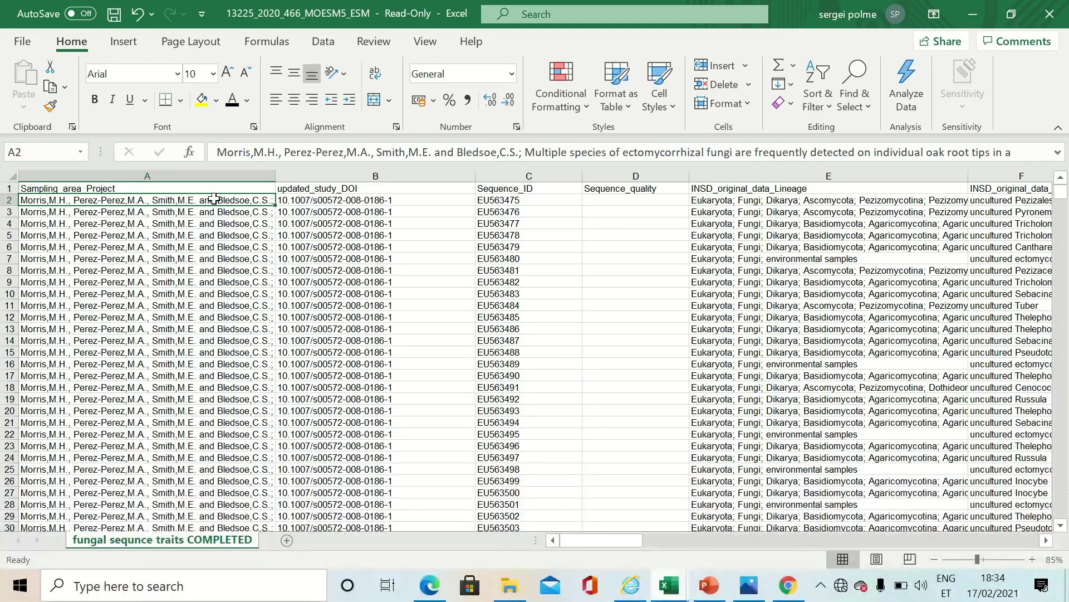
click(319, 199)
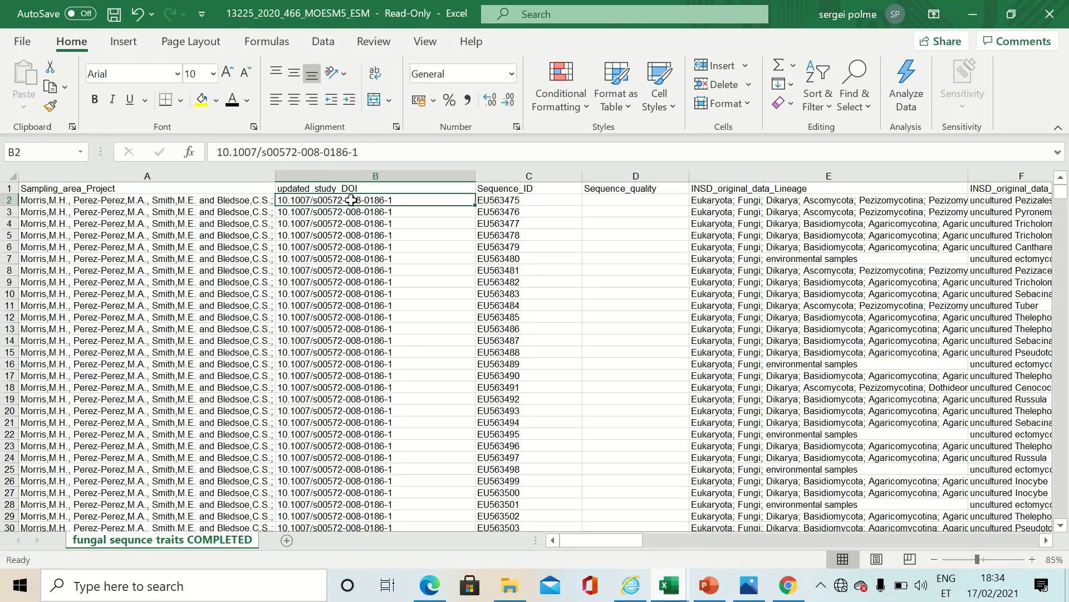
click(493, 205)
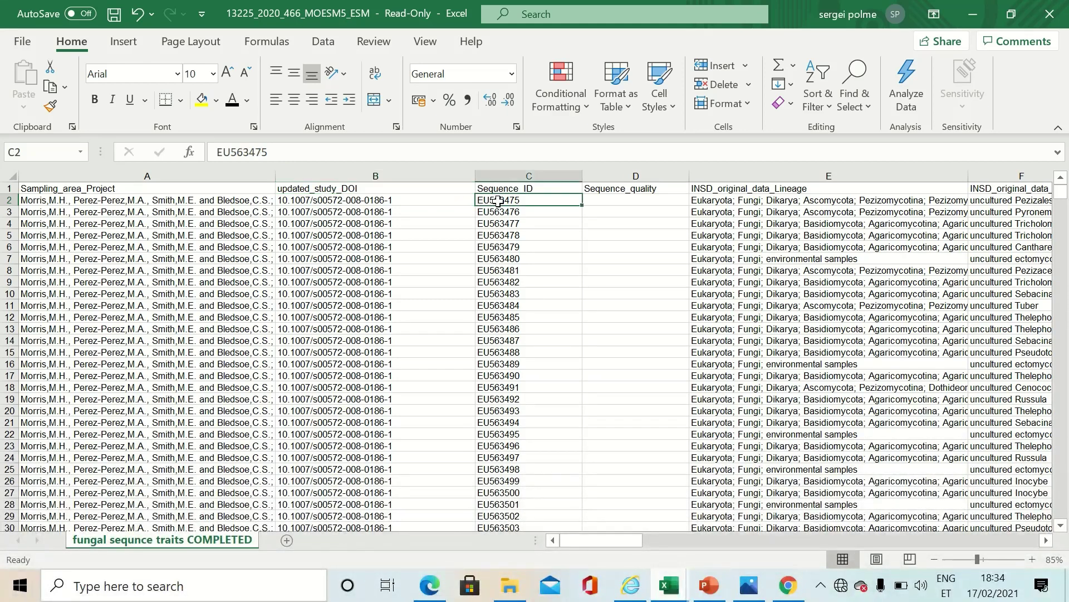
click(398, 198)
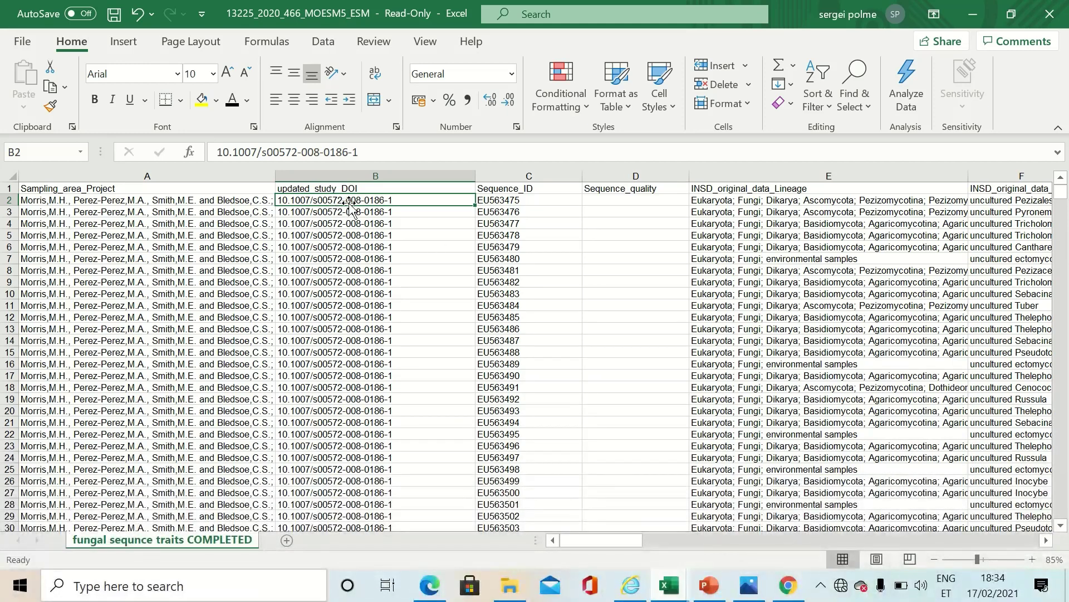
mouse_move(482, 3)
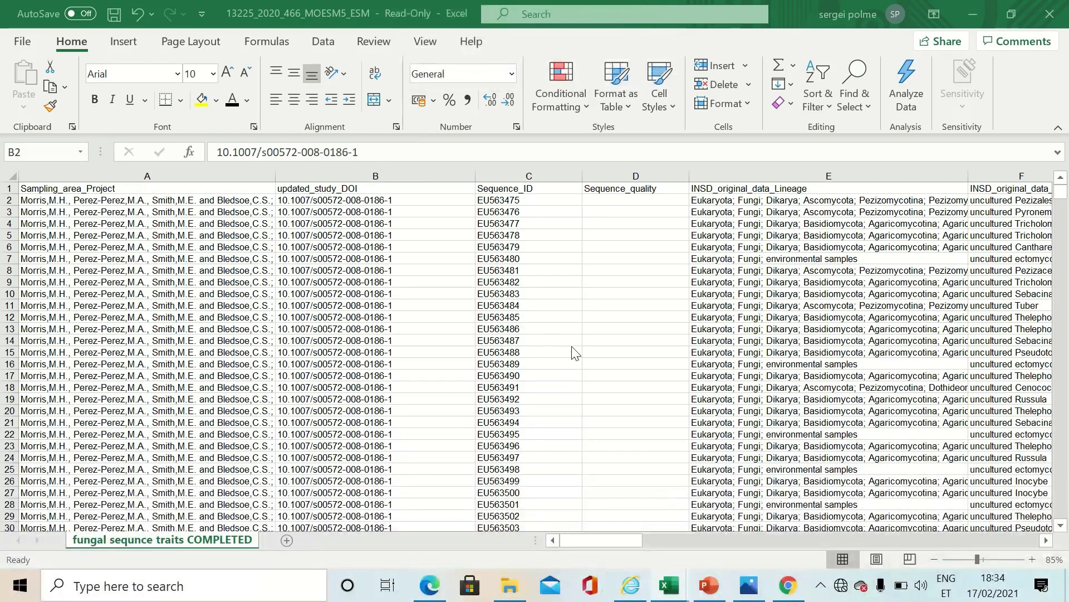
click(600, 538)
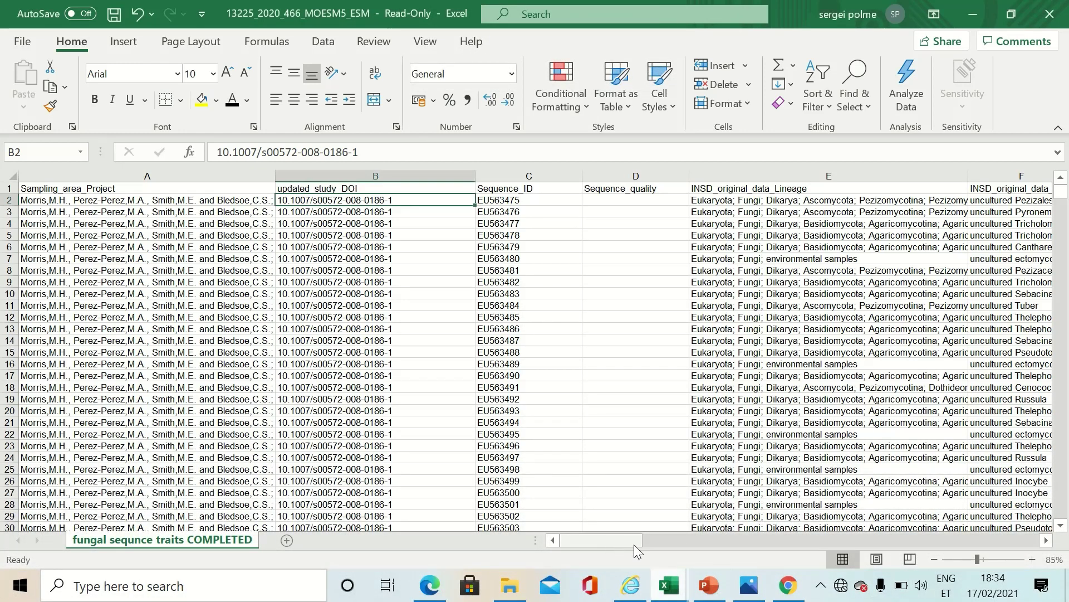
drag(621, 538, 591, 557)
Open Table S3 from the Springer page and bring workbook 13225_2020_466_MOESM6_ESM to the front.
click(630, 585)
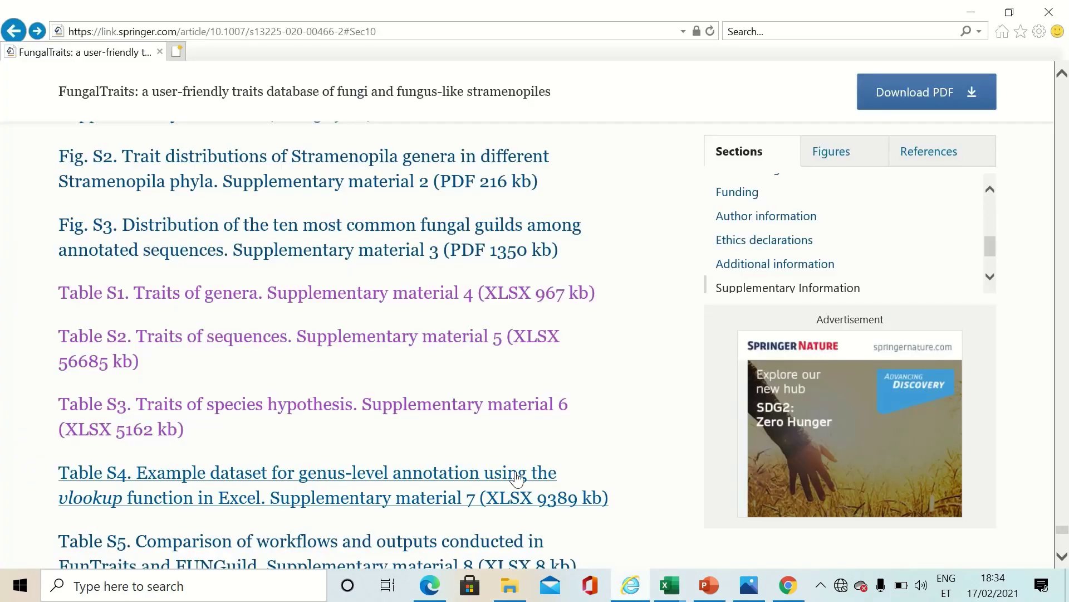
click(301, 415)
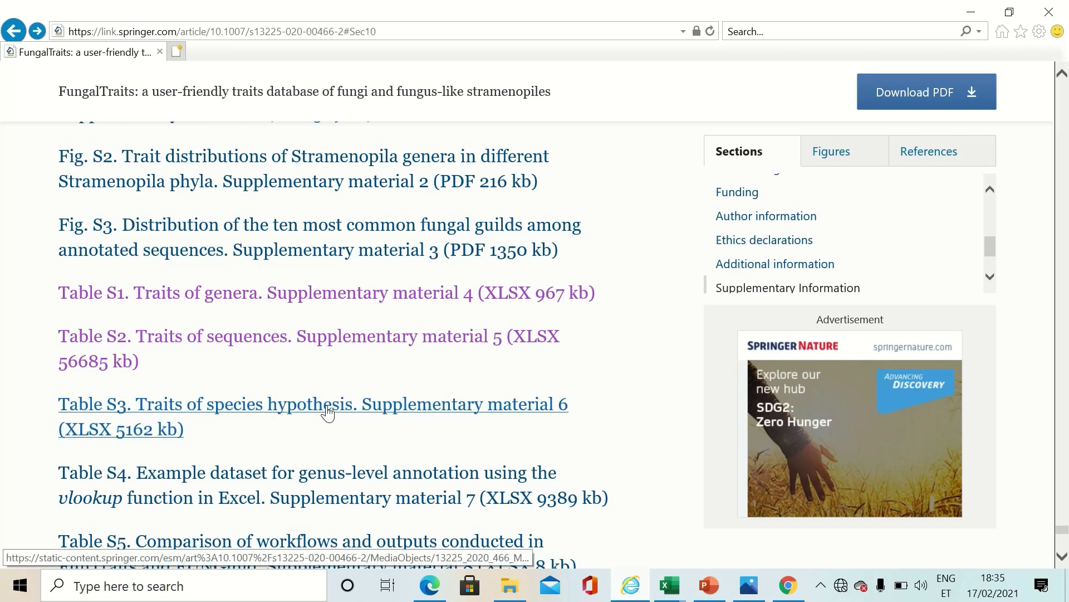
click(259, 413)
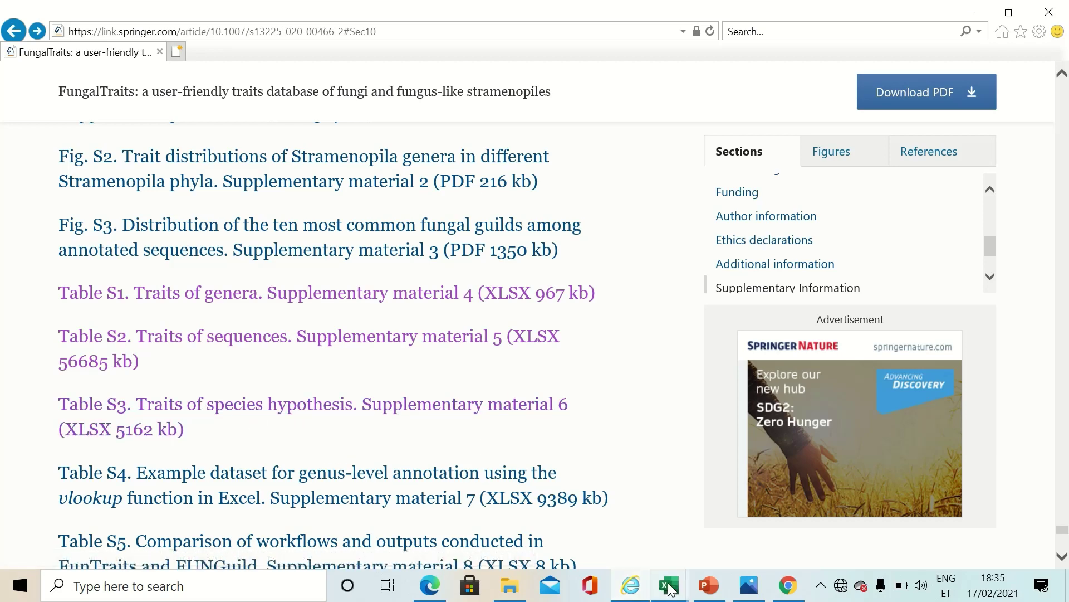
mouse_move(669, 585)
click(845, 532)
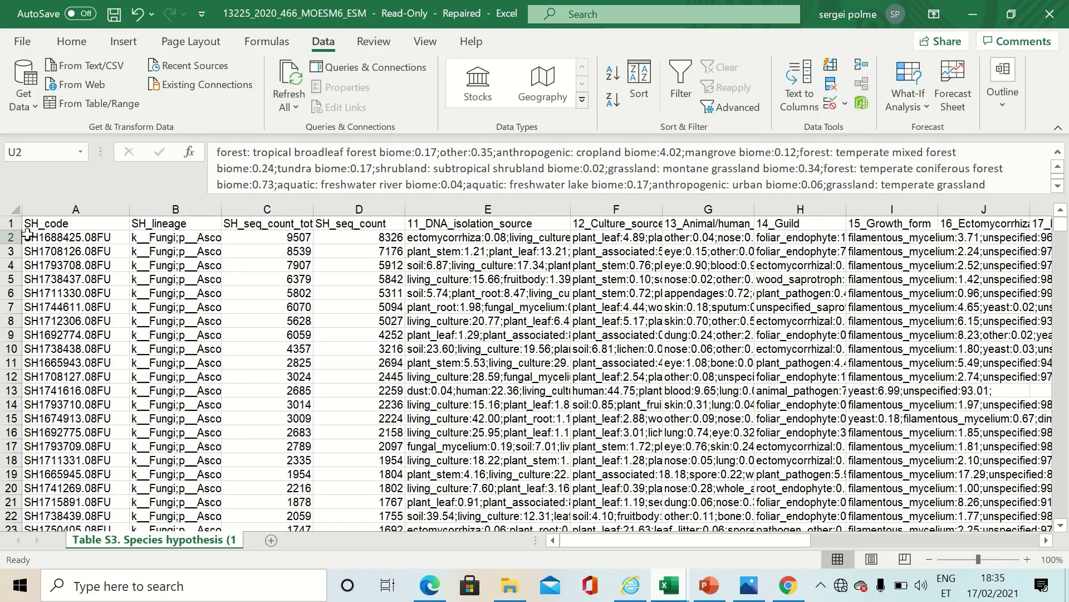
Look over the first species hypothesis SH1688425.08FU, the 11_DNA_isolation_source heading and its full lineage.
click(54, 237)
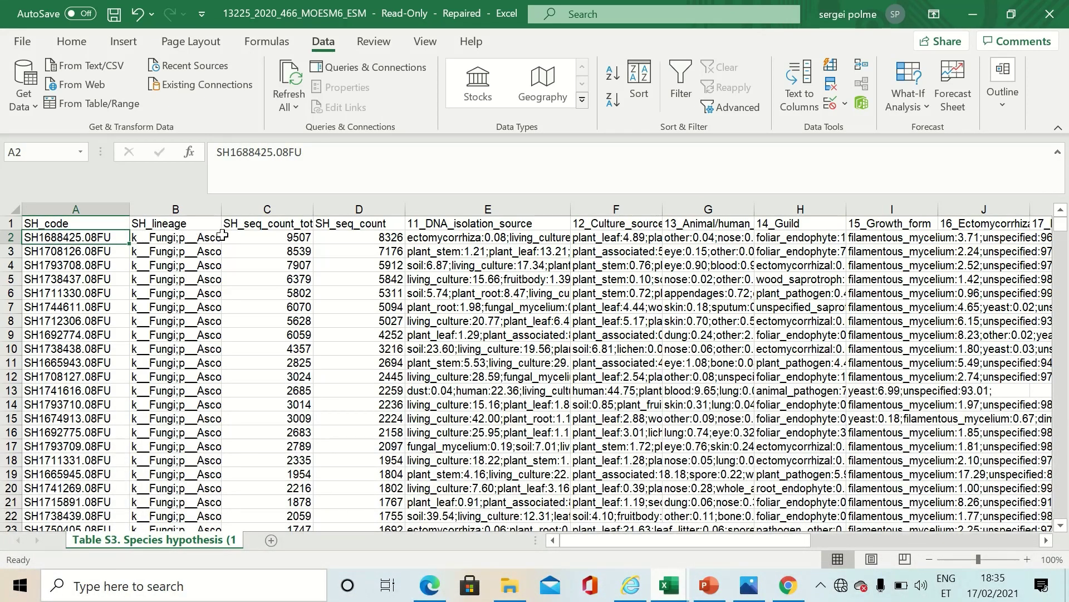
click(521, 223)
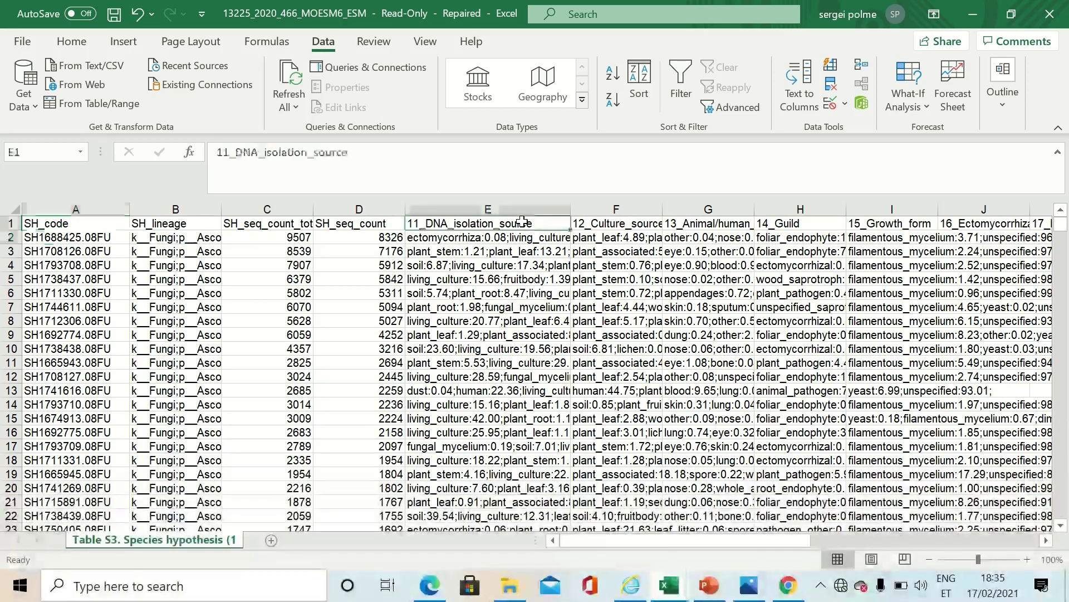
click(185, 238)
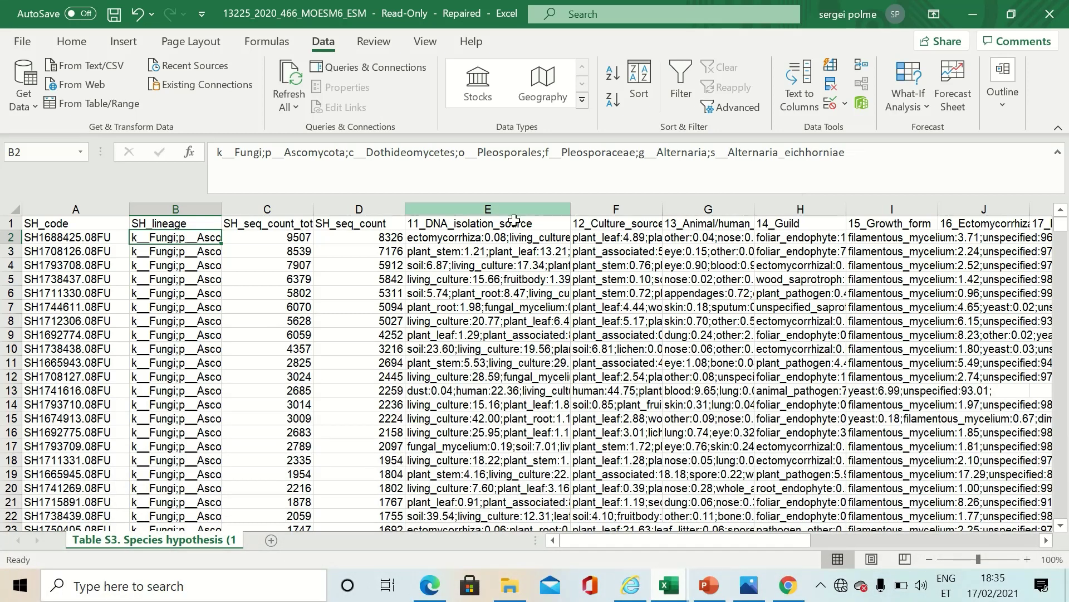
Read cell E2's DNA isolation sources, e.g. ectomycorrhiza 0.08, plant_fruit 3.98, soil 2.49, in the formula bar.
click(462, 237)
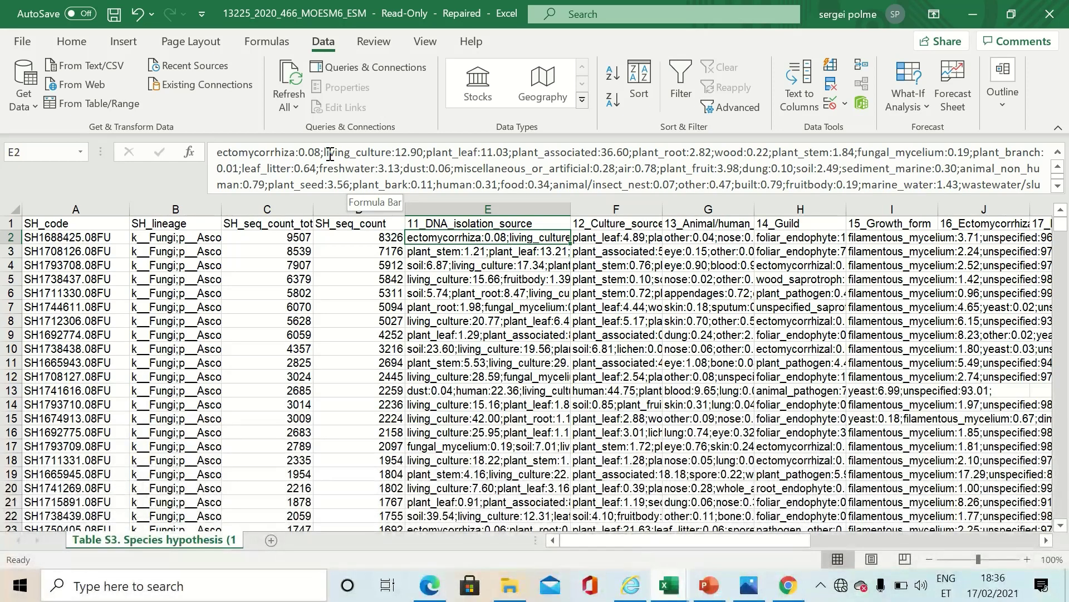
double_click(312, 152)
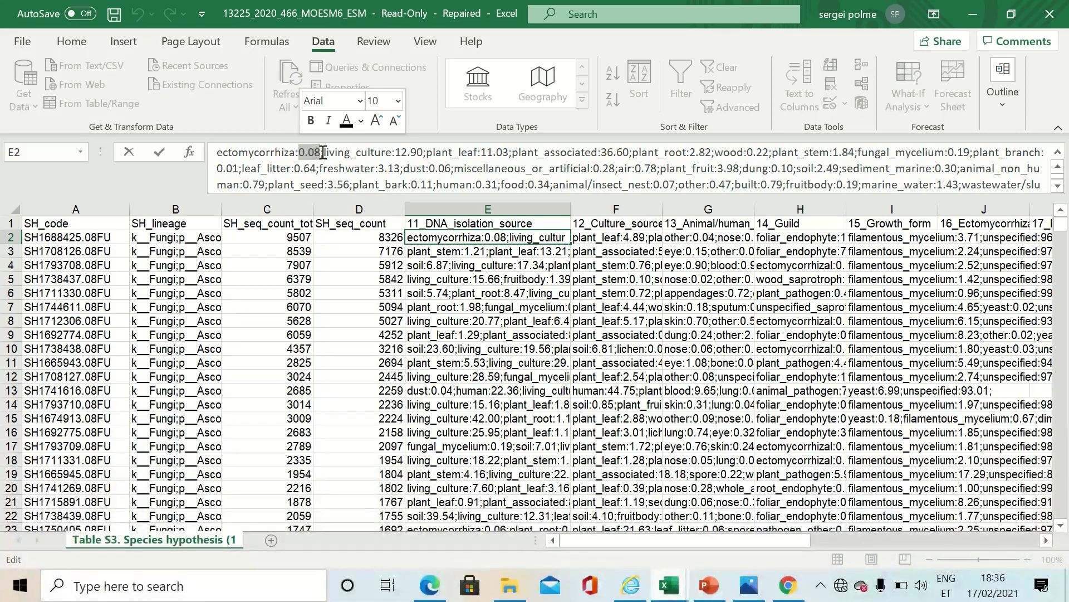
click(289, 152)
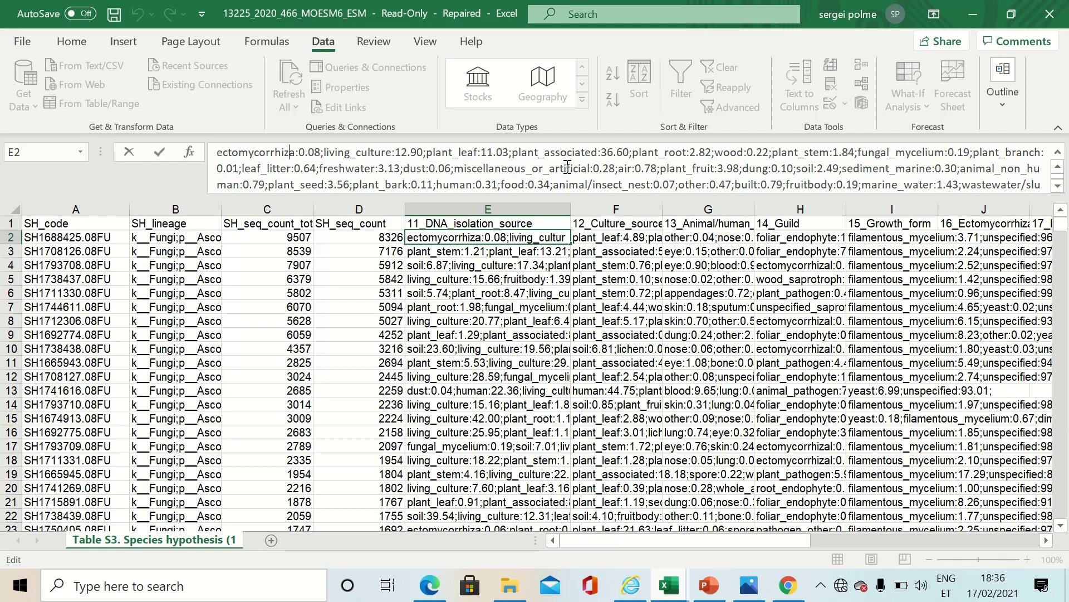
scroll(571, 164, down, 1)
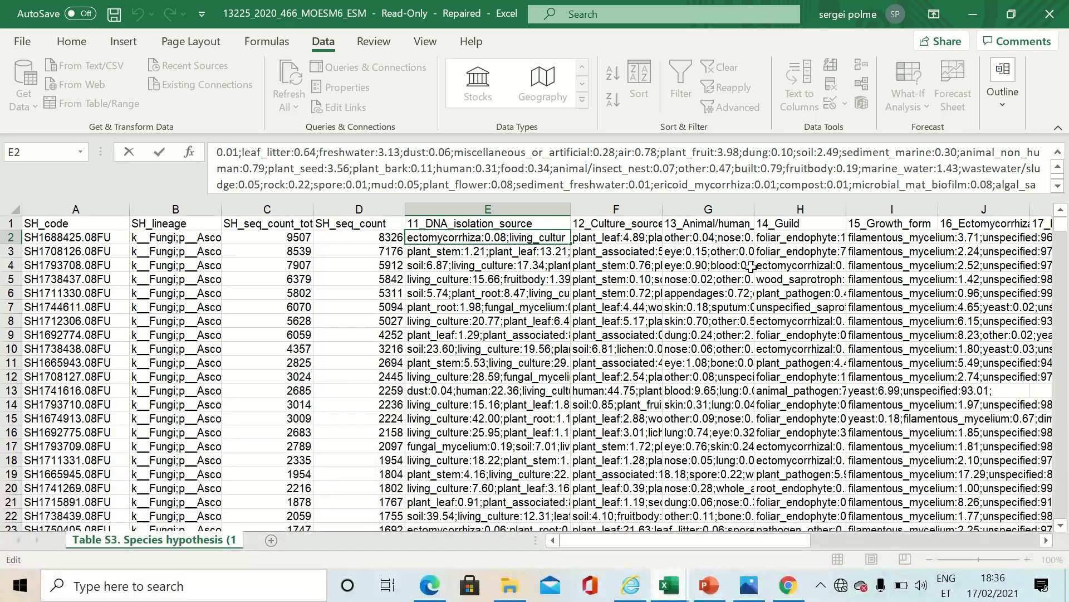
Compare the first entry's culture source values with the end of its DNA isolation source text.
click(609, 236)
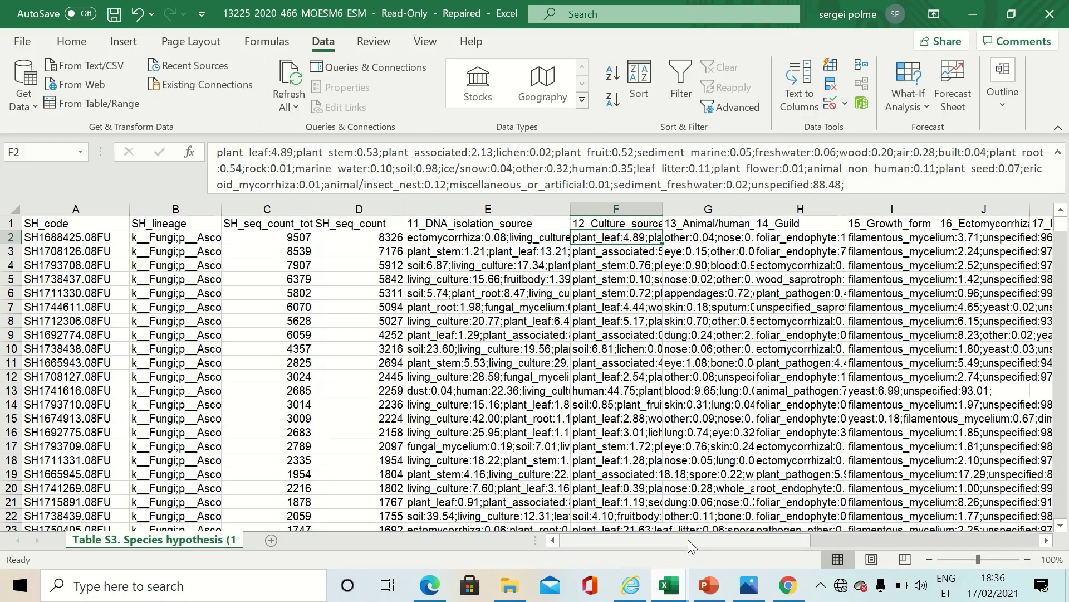
drag(688, 539, 687, 540)
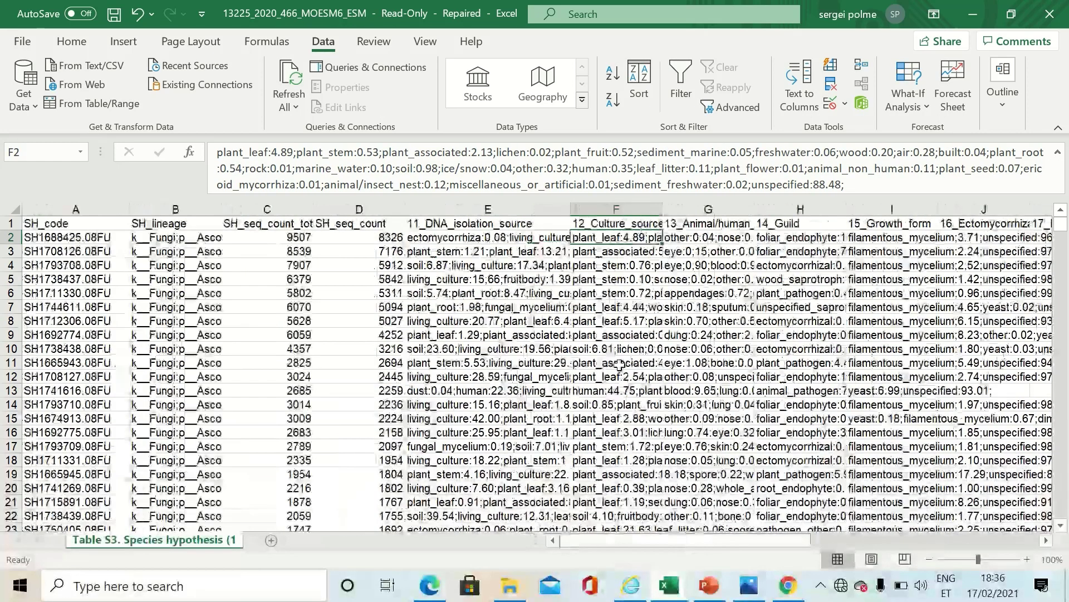
click(526, 236)
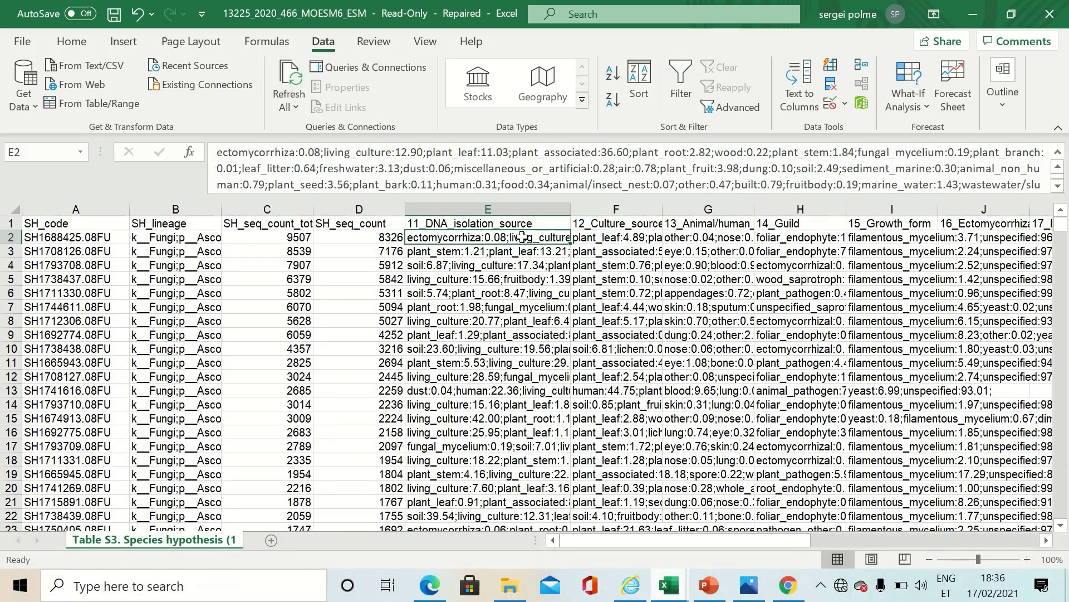
click(1058, 185)
click(1057, 186)
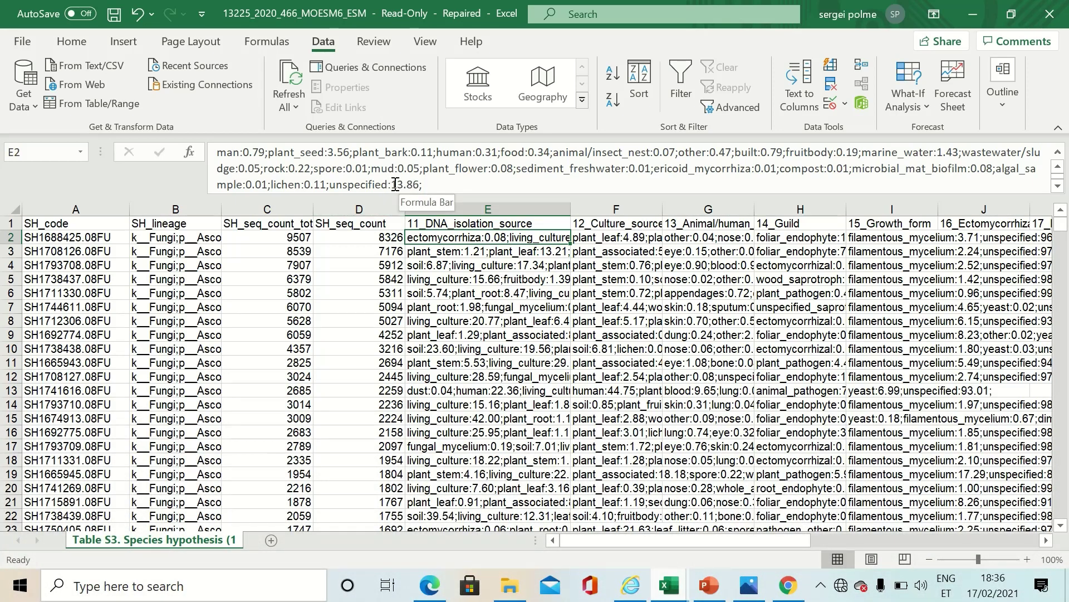
click(615, 223)
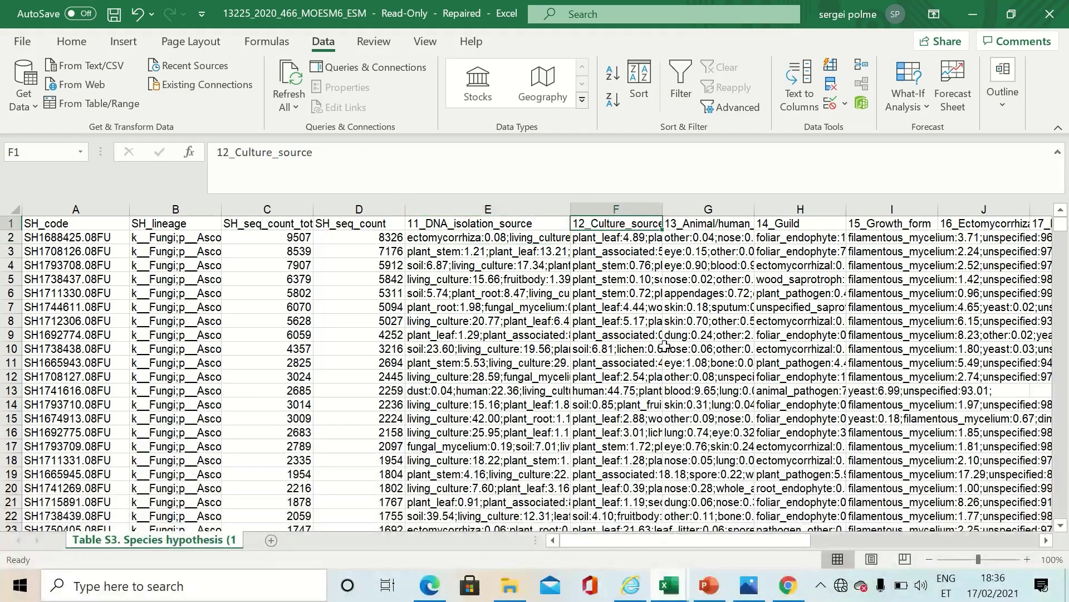
drag(690, 540, 731, 526)
Read the first entry's guild, growth form, animal/human source and culture source values, then scroll right.
click(594, 237)
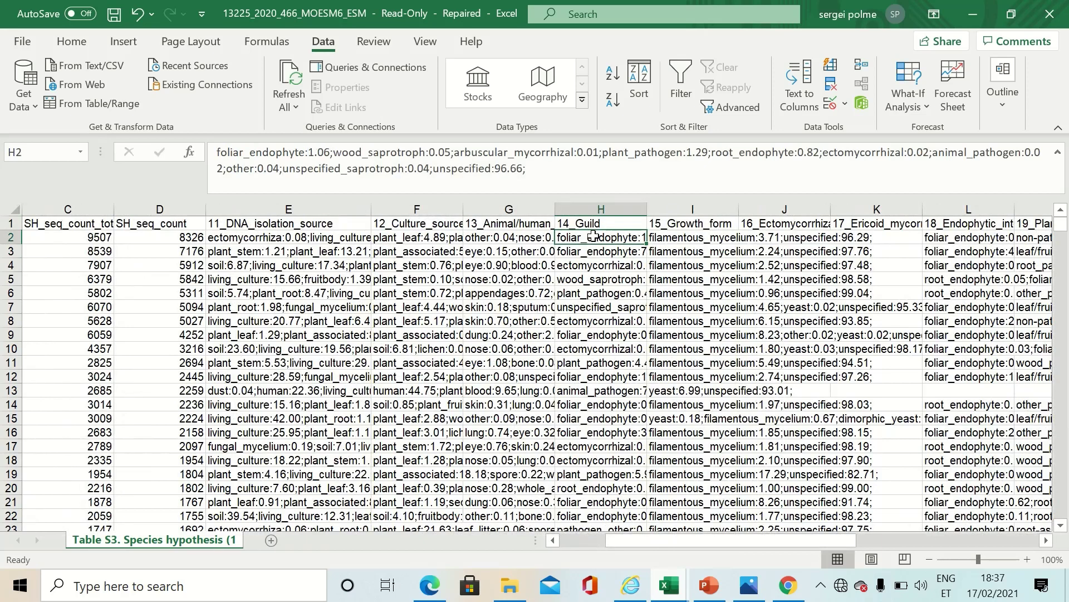
click(680, 241)
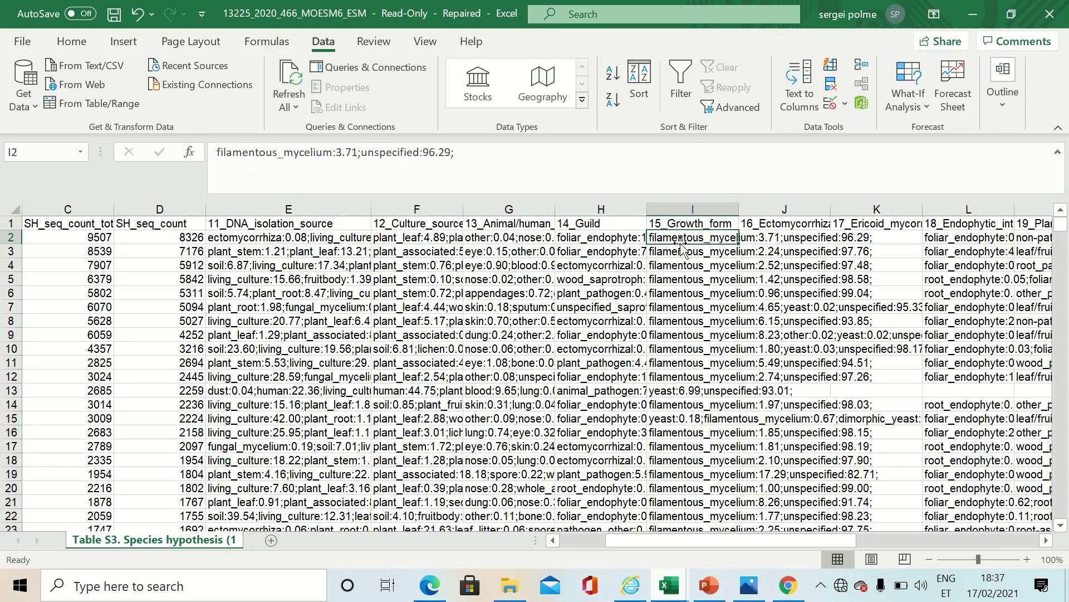
click(528, 239)
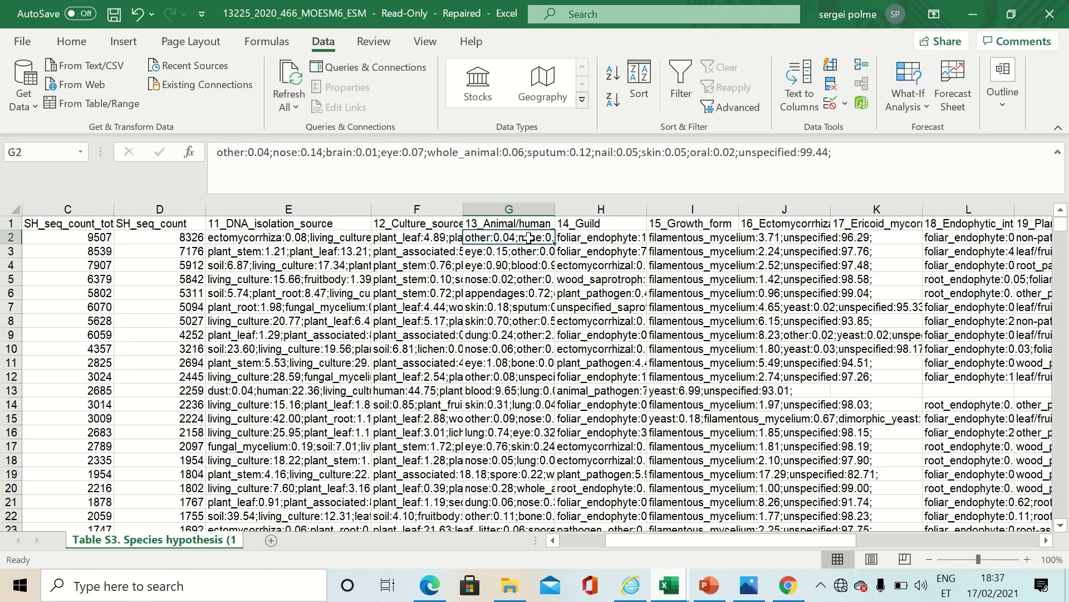
click(418, 238)
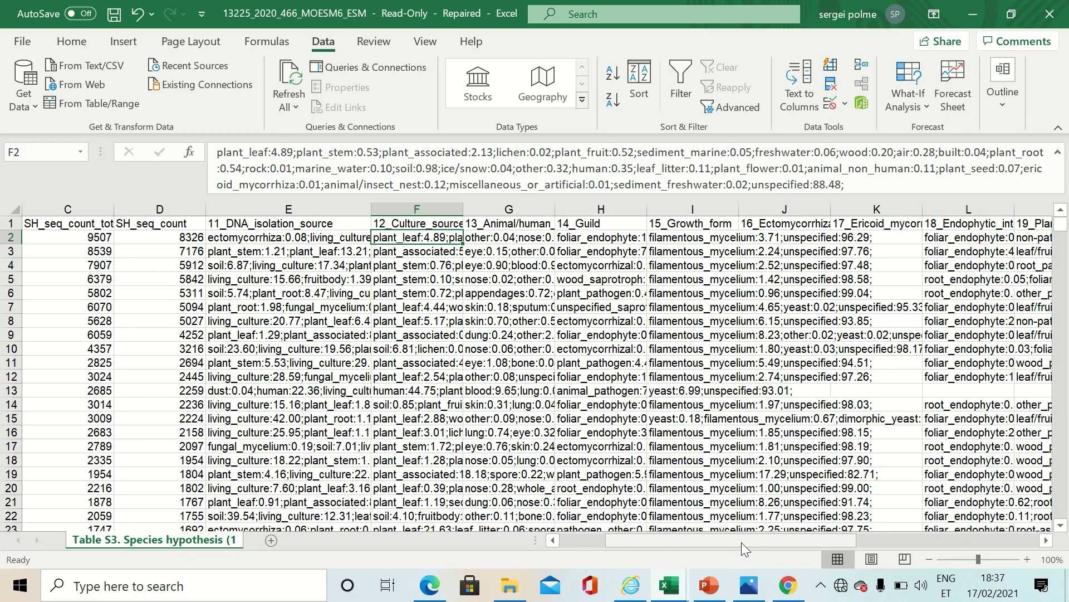
drag(741, 543, 861, 562)
Read the first entry's interacting taxa in O2, e.g. Quercus 0.20, then its sampling areas in P2.
click(714, 235)
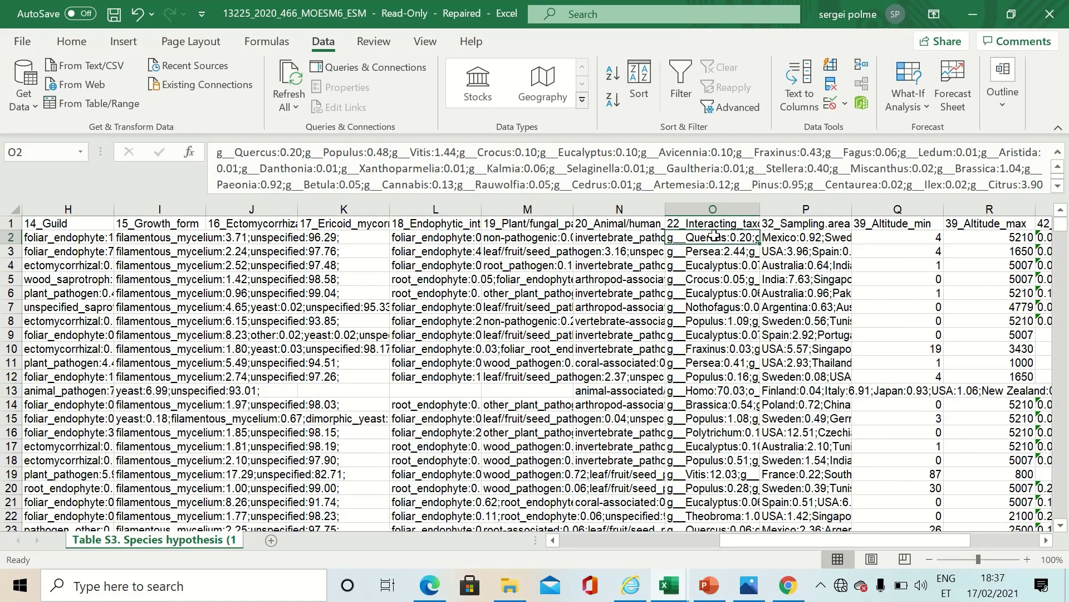
click(716, 226)
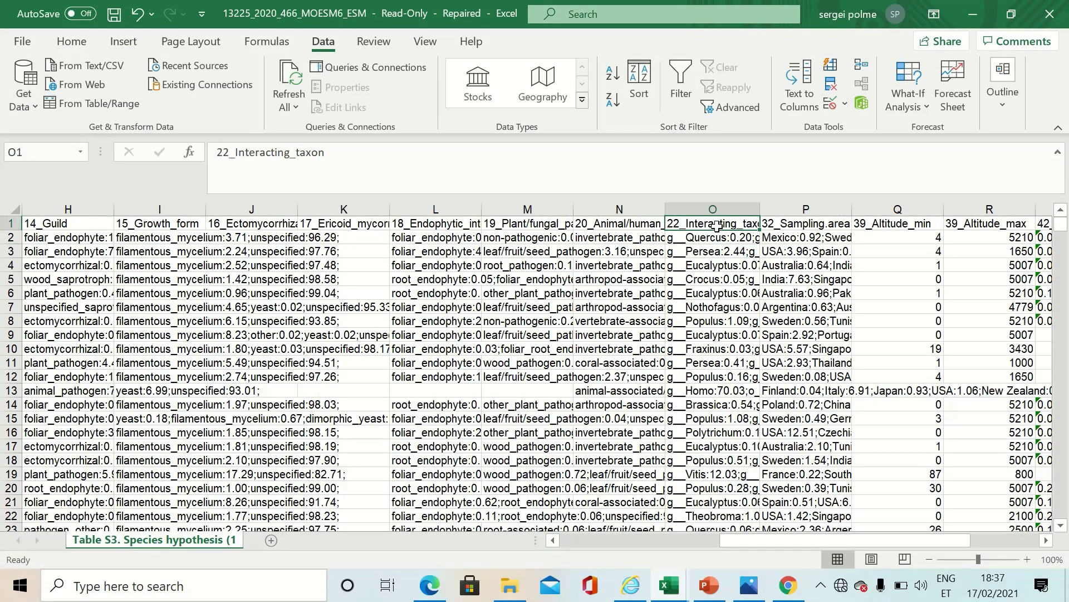
click(713, 238)
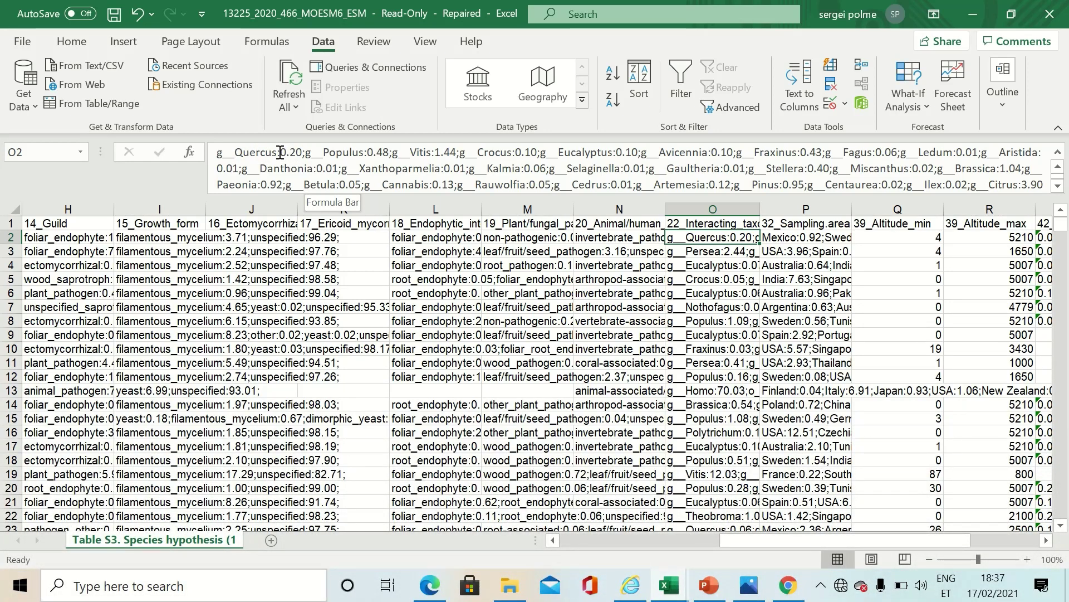
drag(280, 151, 297, 152)
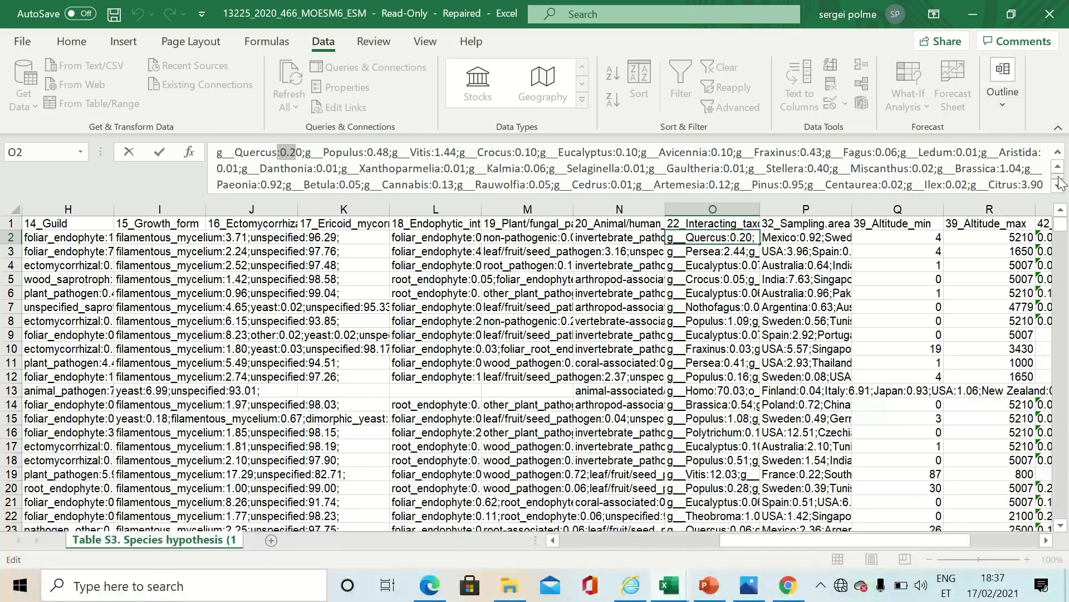
drag(1061, 187, 1062, 189)
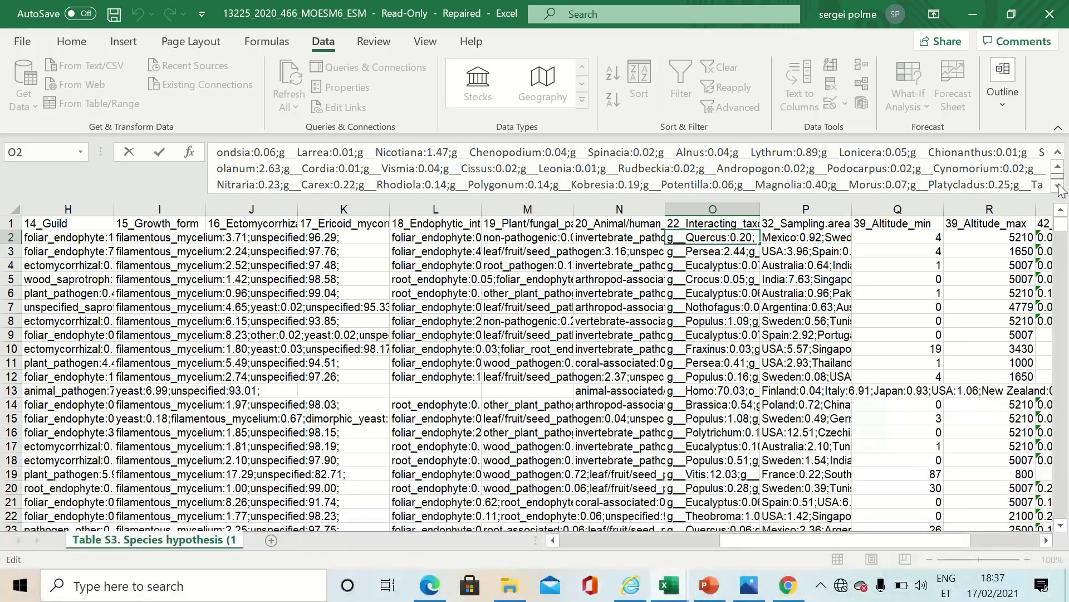
drag(1060, 189, 1059, 185)
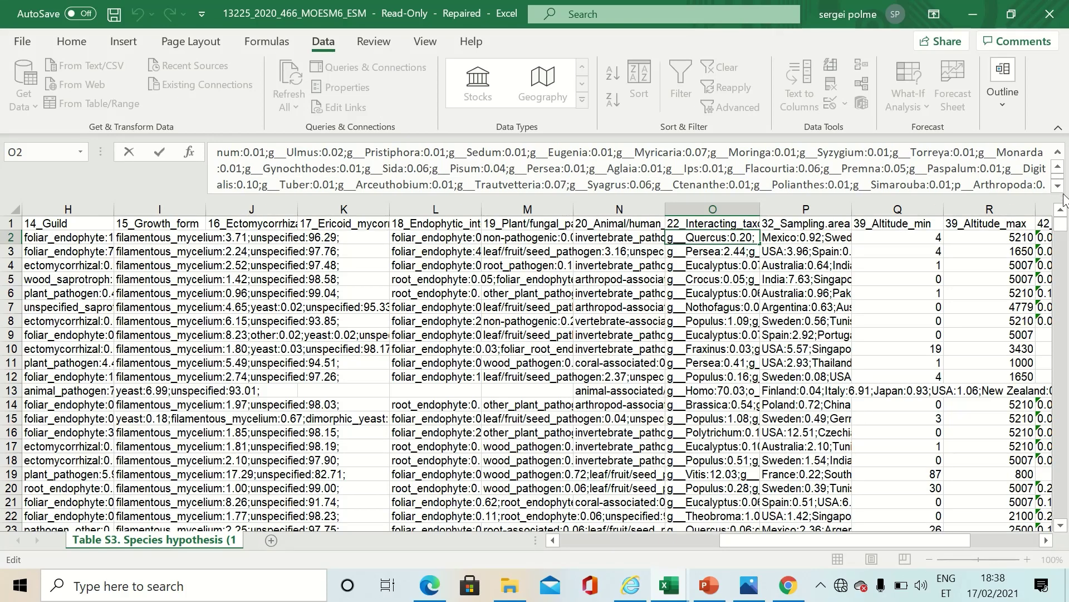
click(809, 240)
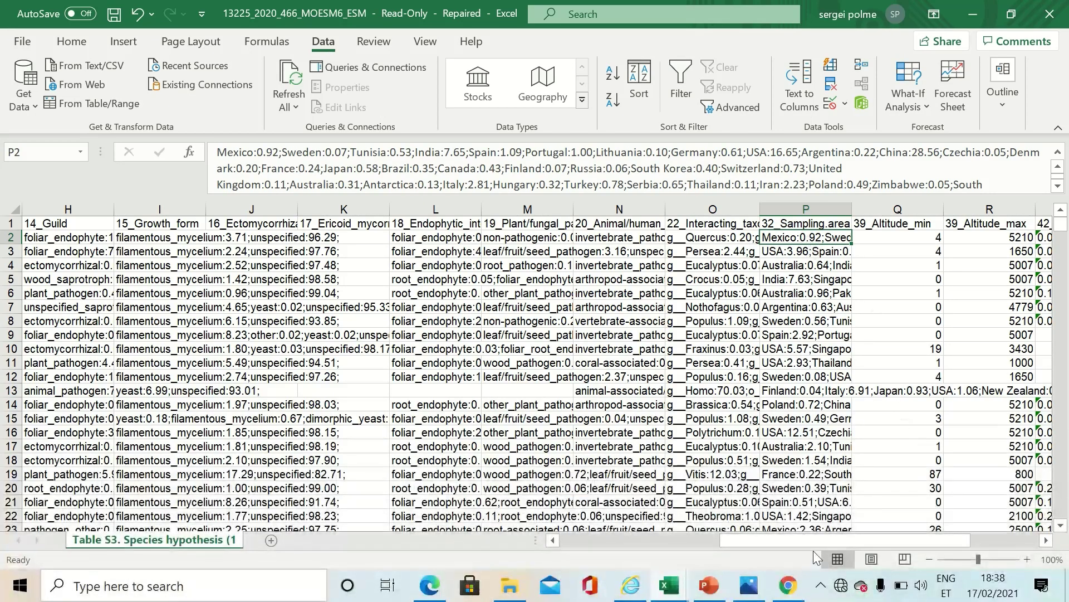
Scroll the Table S3 sheet back to its left-hand columns.
drag(813, 540, 579, 548)
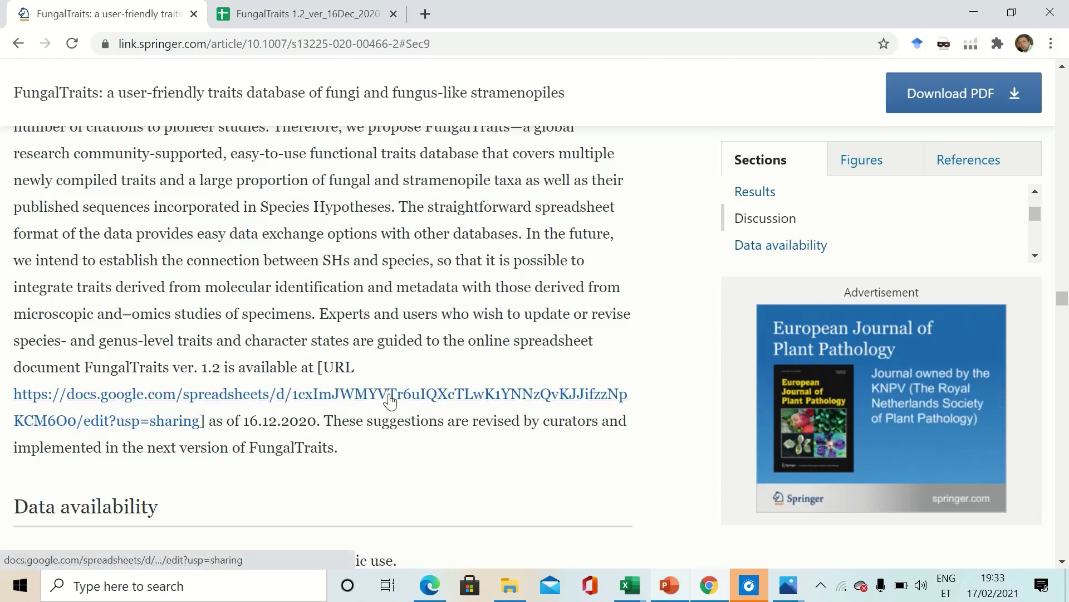
Go to the FungalTraits 1.2 spreadsheet's V.1.2 sheet, then its 'Editable table- add comments for easier tracking' sheet.
click(295, 12)
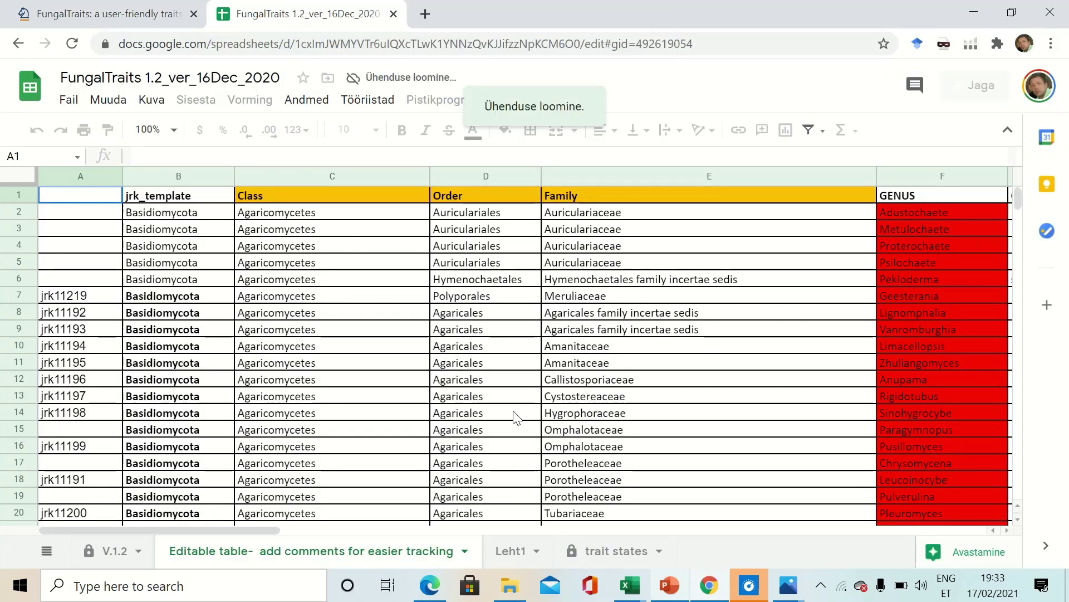
click(114, 551)
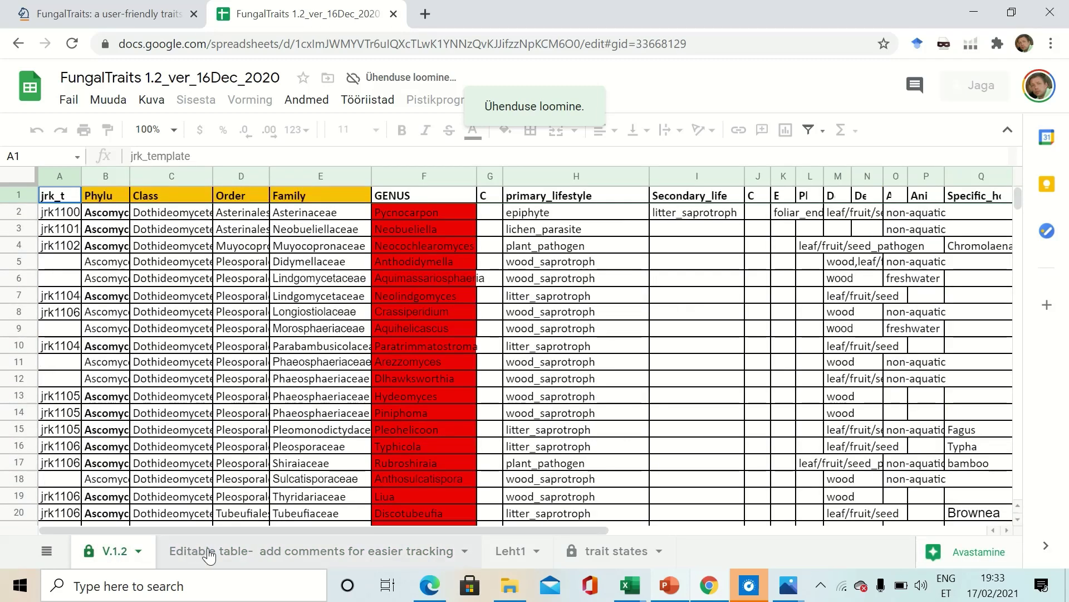
click(211, 551)
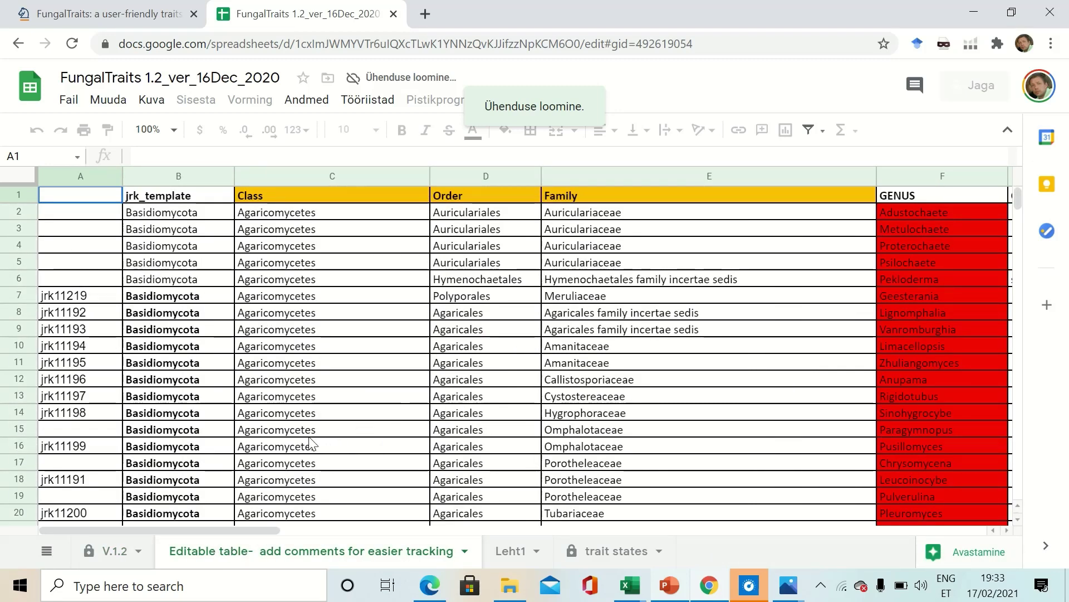
scroll(306, 434, down, 2)
scroll(301, 407, up, 2)
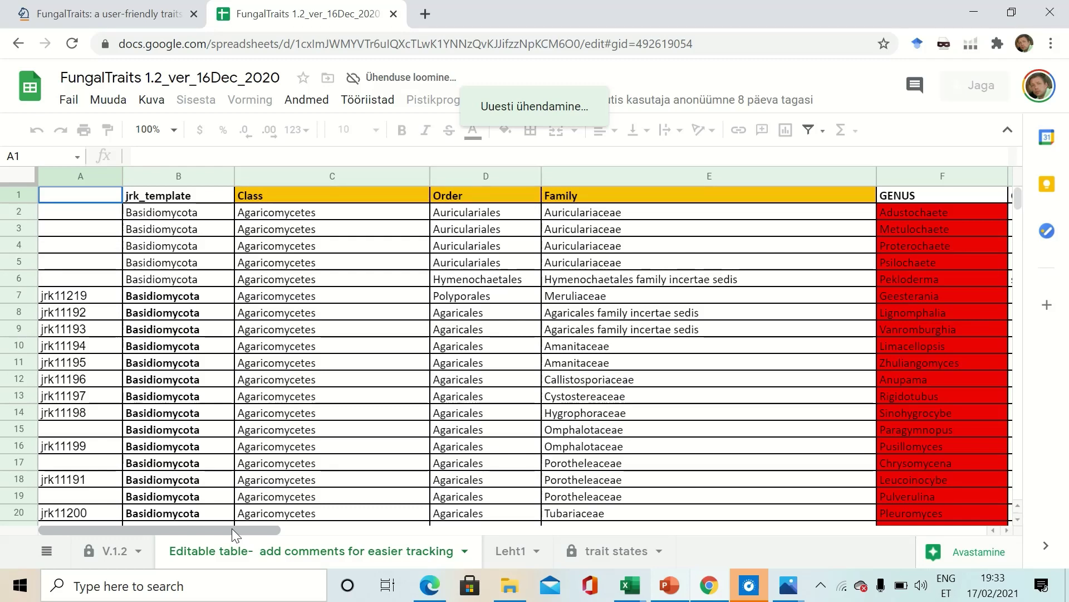
Scroll right to the empty Comments/suggestions column and select cell Y2.
drag(231, 528, 961, 549)
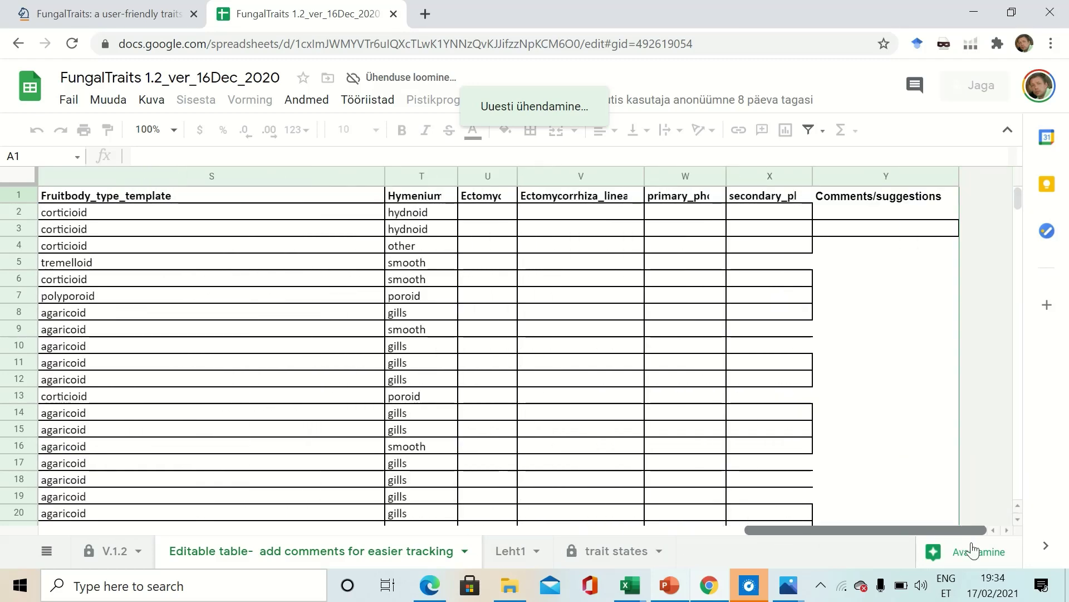
click(866, 215)
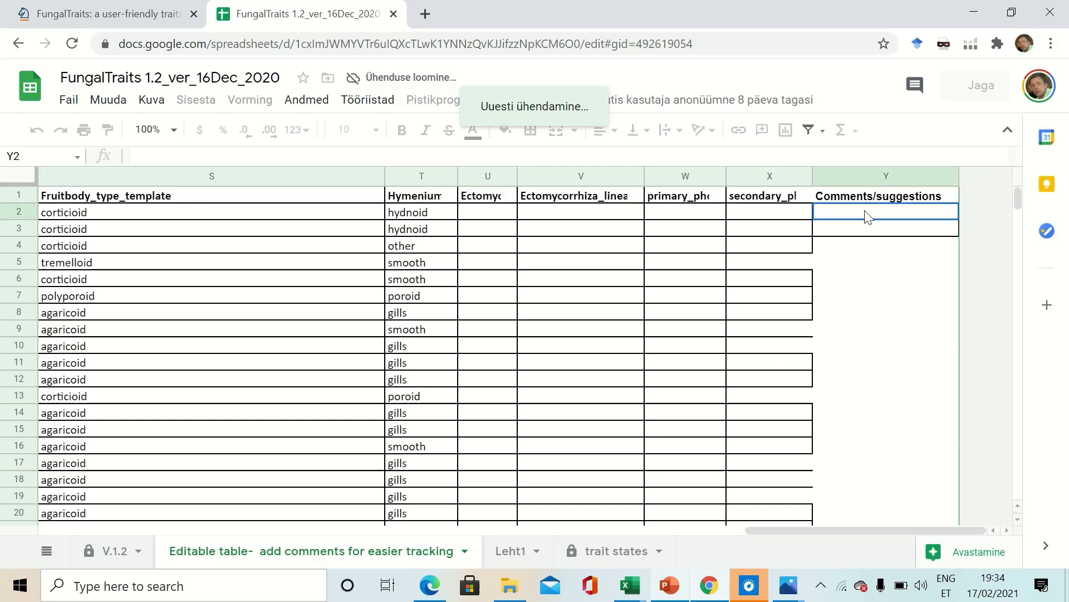